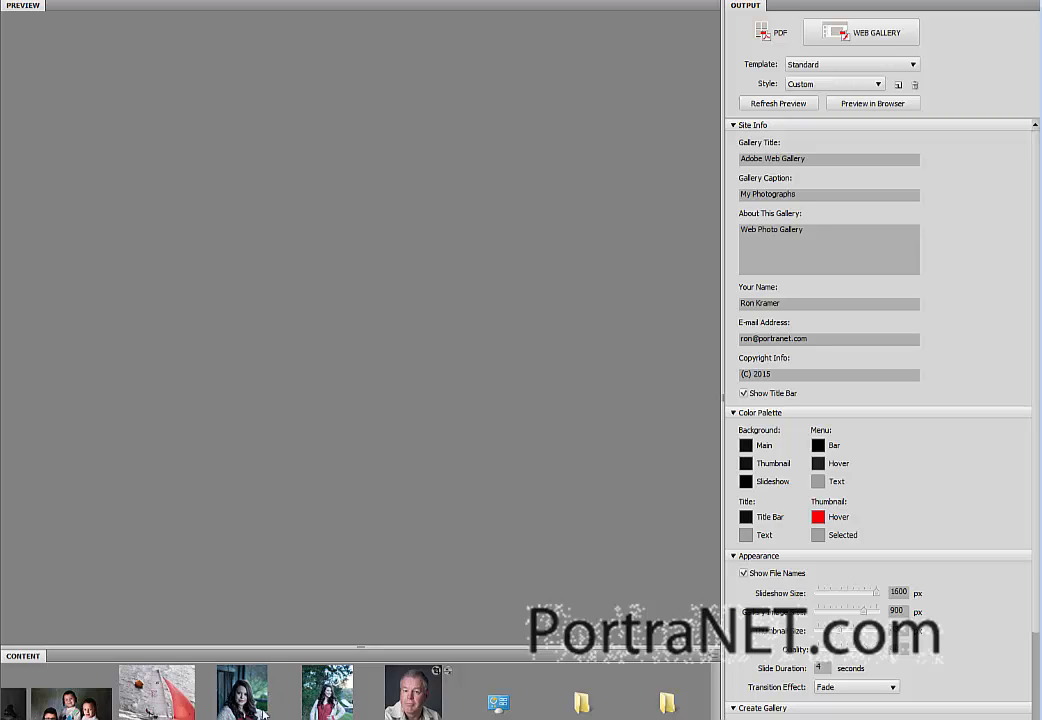
- Open the seated portrait DSC06836.ARW in Camera Raw and enlarge the editing window to nearly fill the screen
{"action": "double_click", "coordinate": [256, 708]}
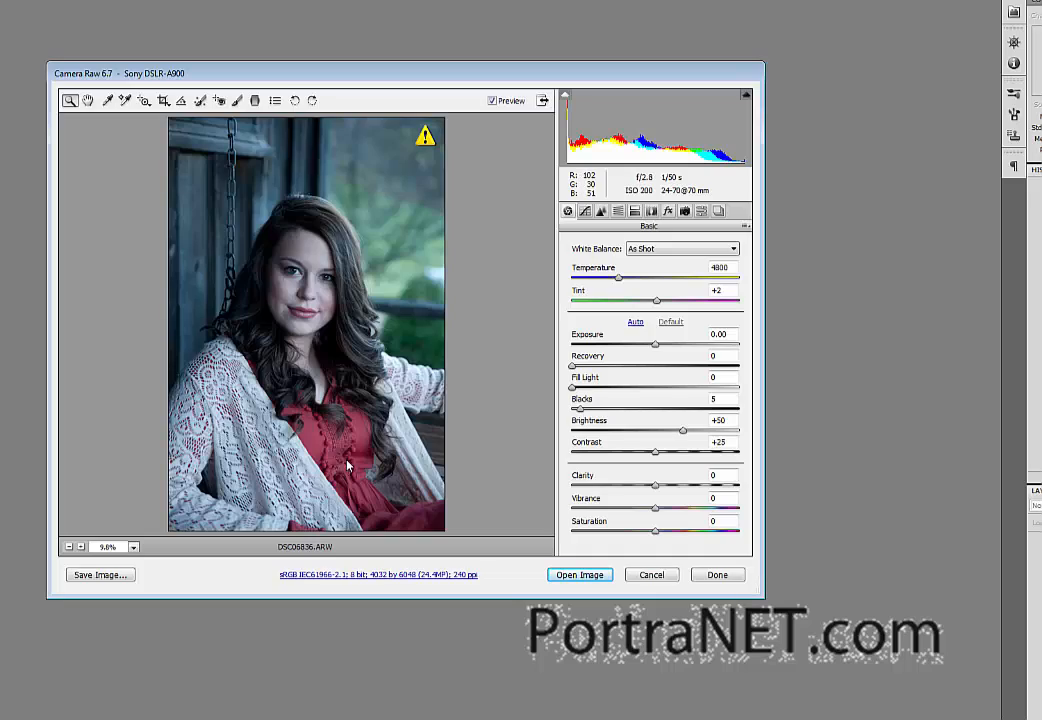
{"action": "left_click_drag", "start_coordinate": [310, 80], "coordinate": [268, 20]}
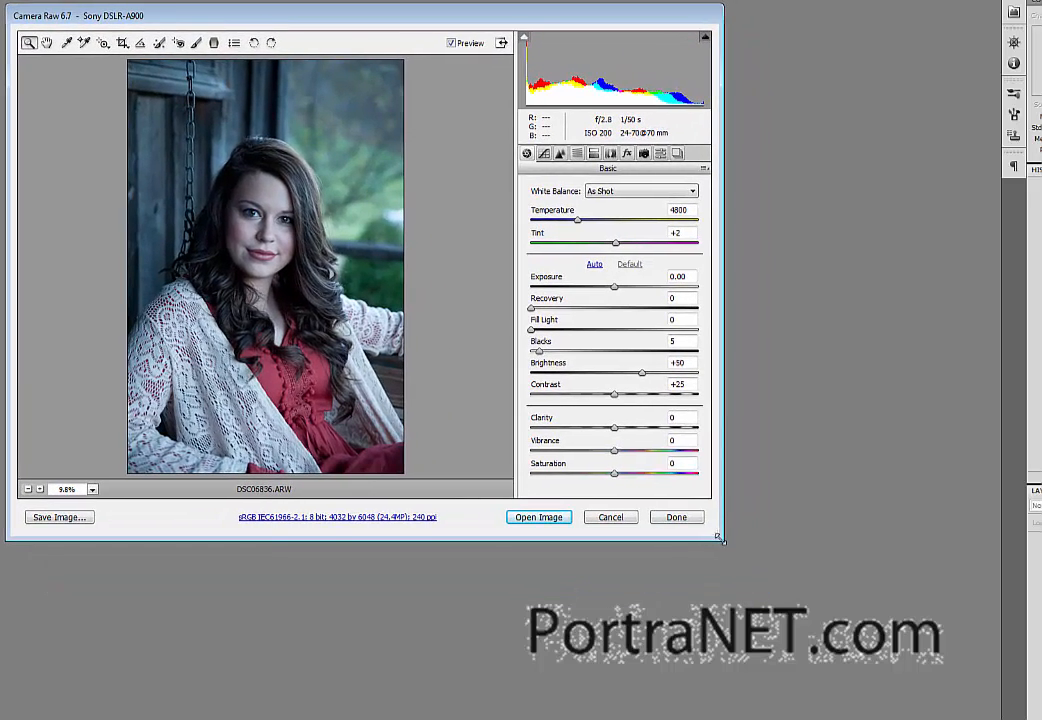
{"action": "left_click_drag", "start_coordinate": [717, 537], "coordinate": [1020, 708]}
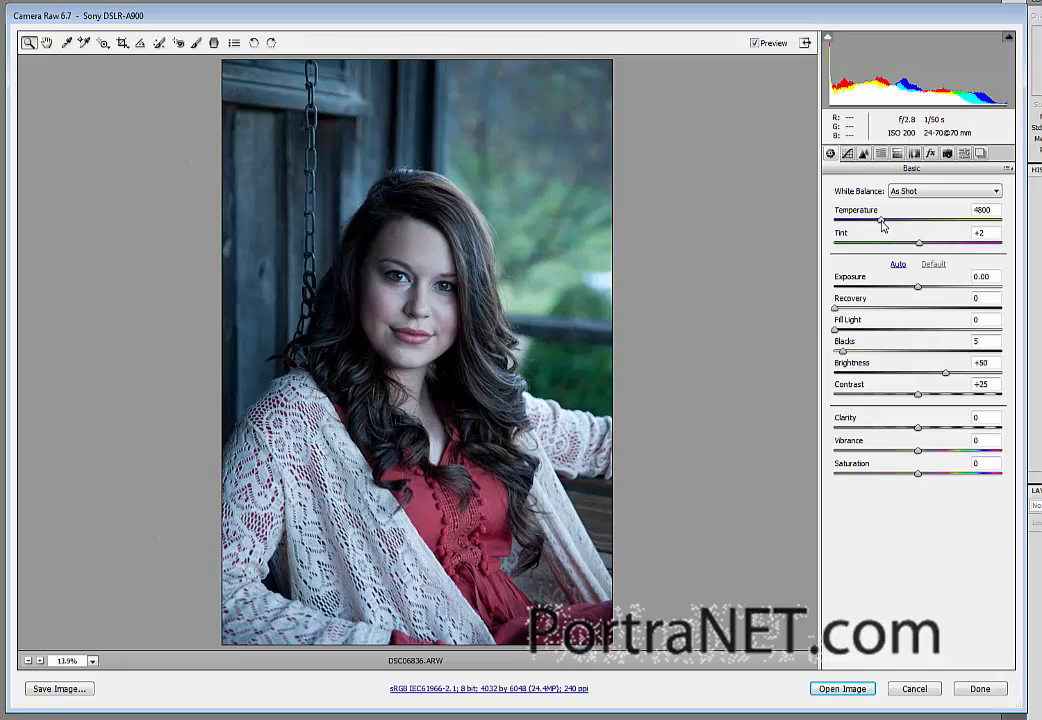
- Warm the portrait's white balance to a Temperature of 6500 and a Tint of +9
{"action": "left_click_drag", "start_coordinate": [882, 225], "coordinate": [911, 224]}
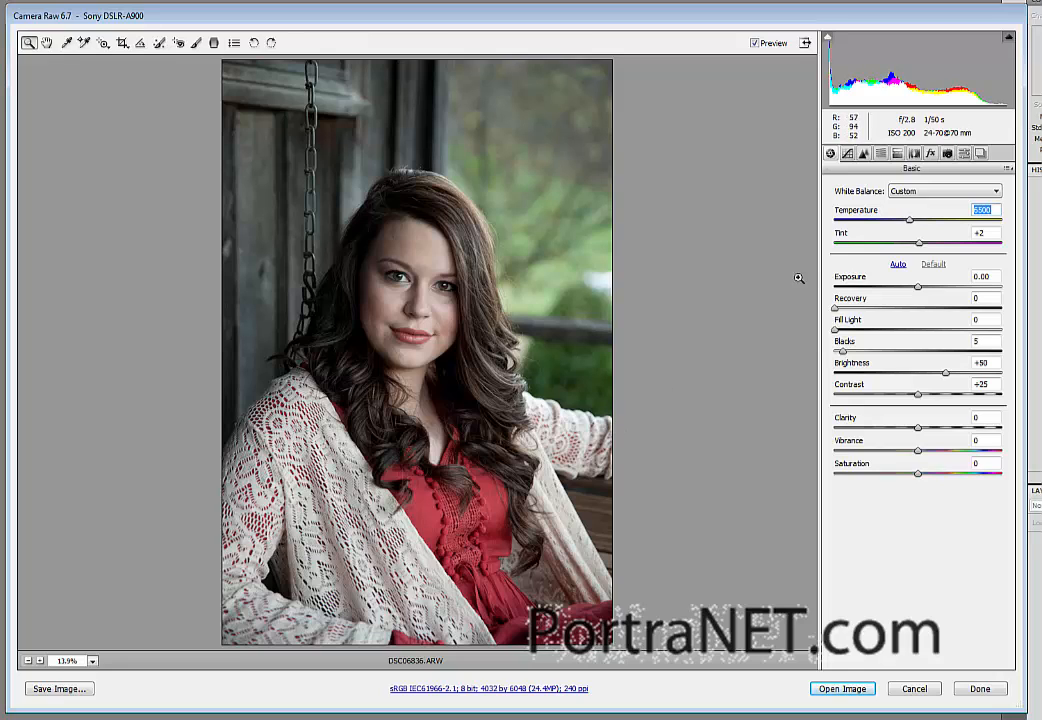
{"action": "left_click", "coordinate": [921, 245]}
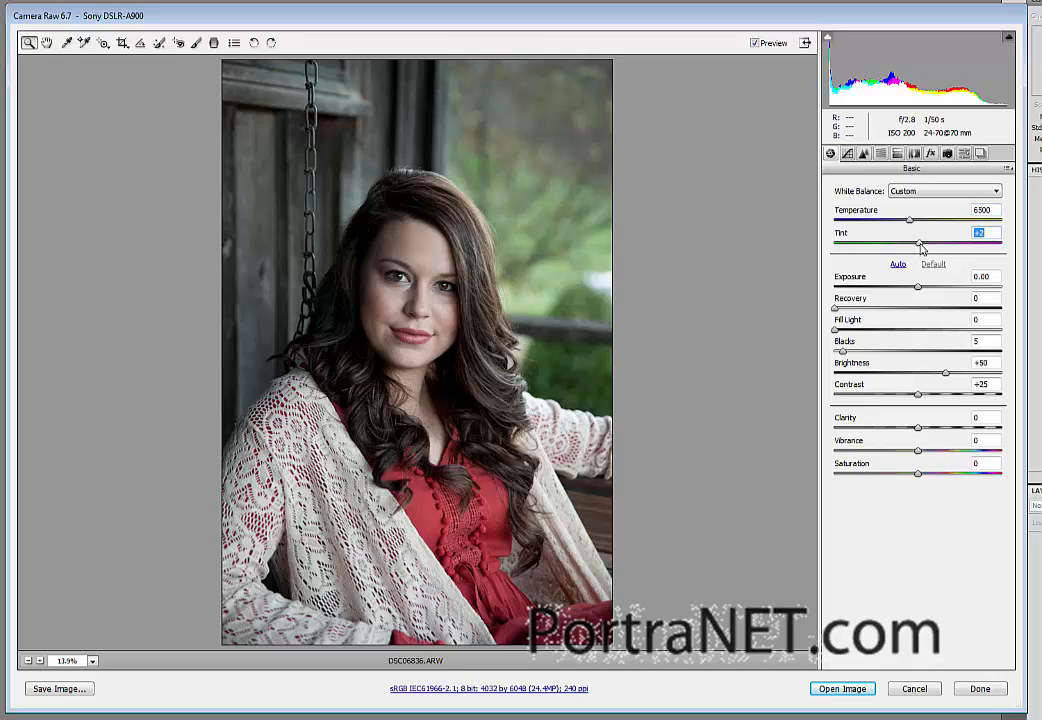
{"action": "left_click_drag", "start_coordinate": [921, 248], "coordinate": [927, 249]}
- Adjust the portrait's tones to Exposure +0.35, Brightness +39, Contrast -2 and Fill Light 18
{"action": "left_click_drag", "start_coordinate": [918, 289], "coordinate": [925, 290]}
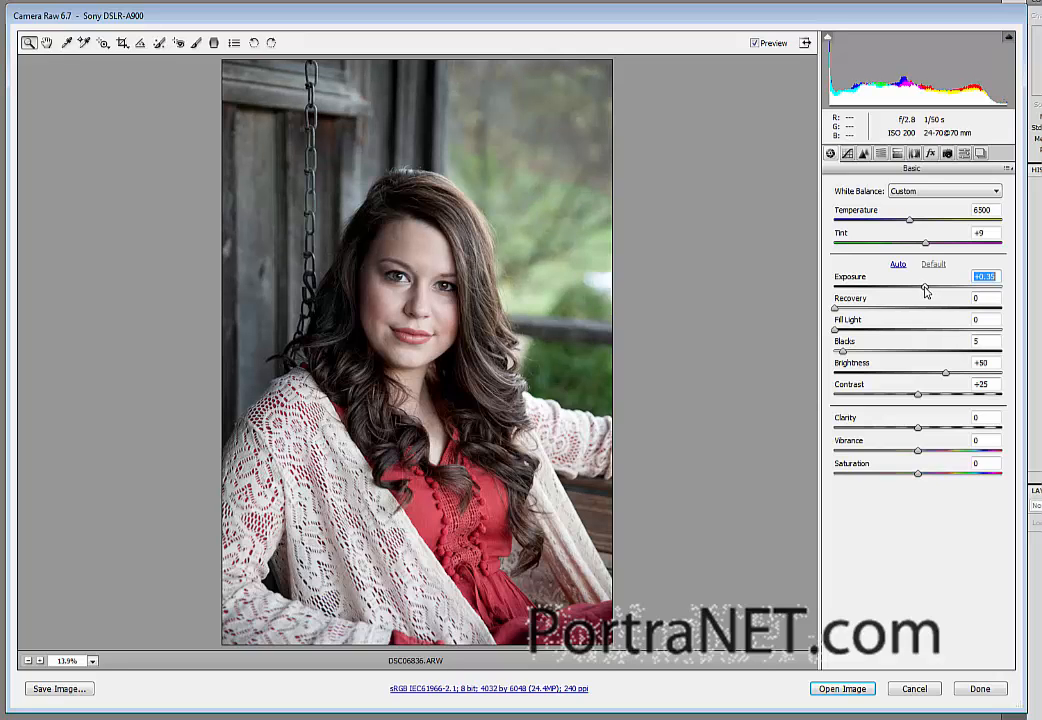
{"action": "left_click", "coordinate": [946, 374]}
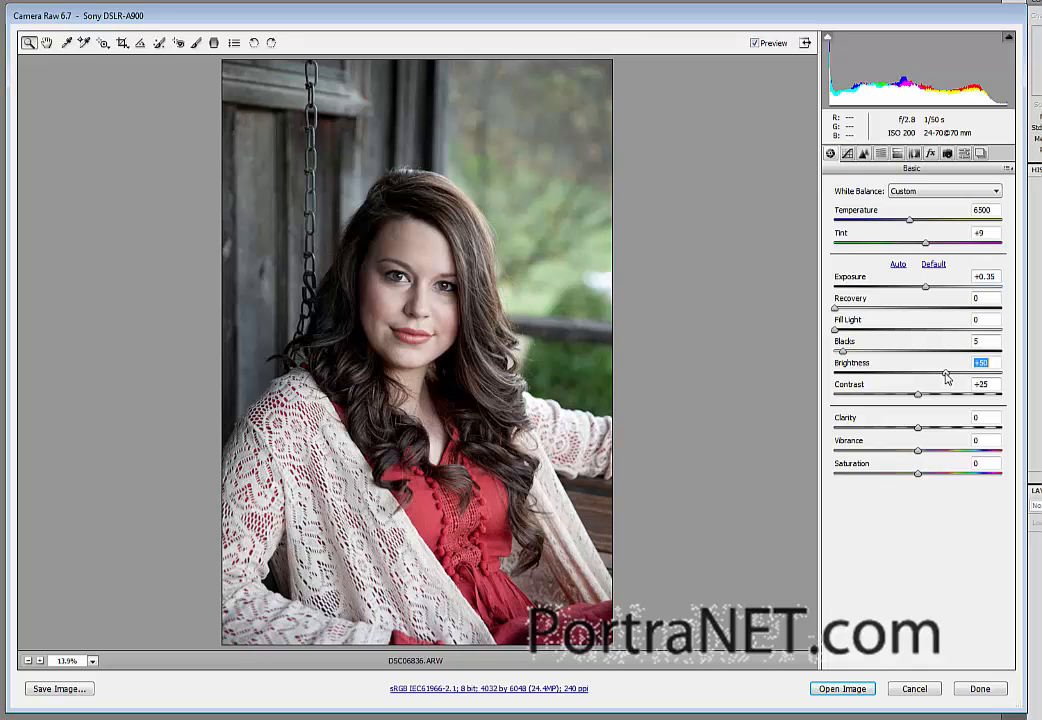
{"action": "left_click_drag", "start_coordinate": [946, 374], "coordinate": [949, 376]}
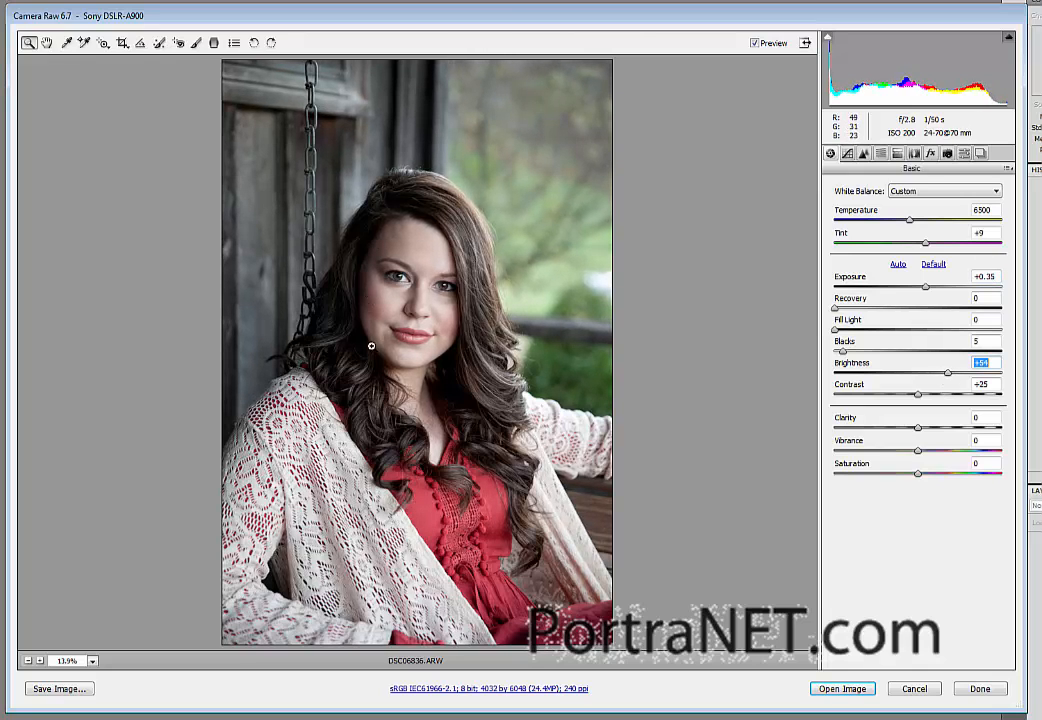
{"action": "left_click_drag", "start_coordinate": [915, 397], "coordinate": [887, 398]}
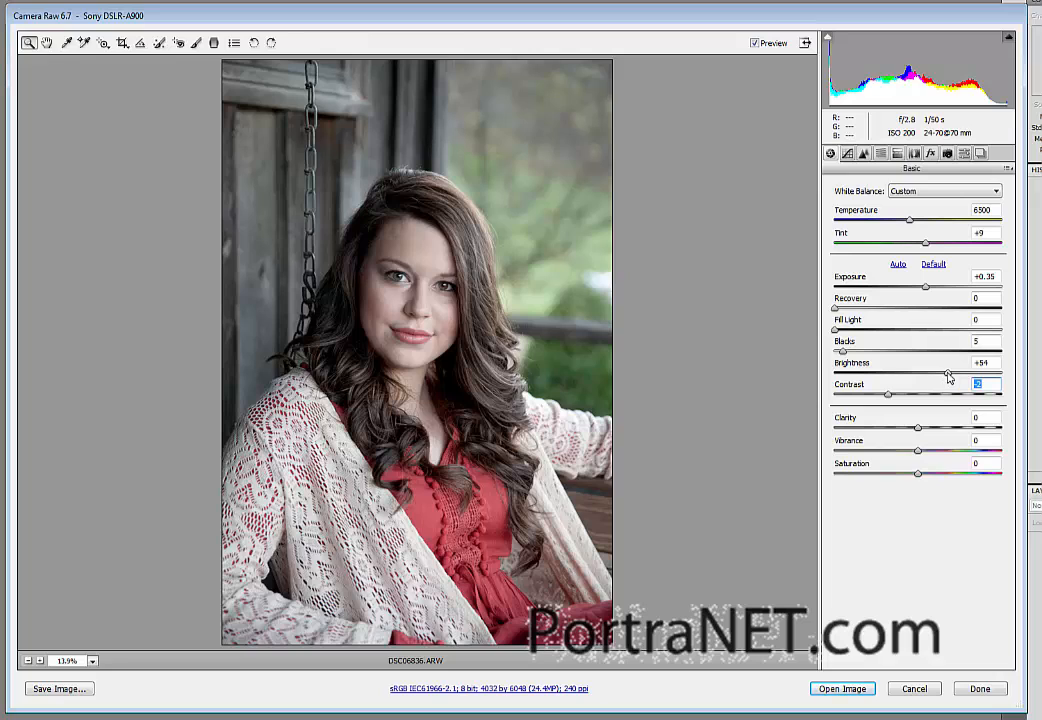
{"action": "left_click_drag", "start_coordinate": [948, 376], "coordinate": [940, 376]}
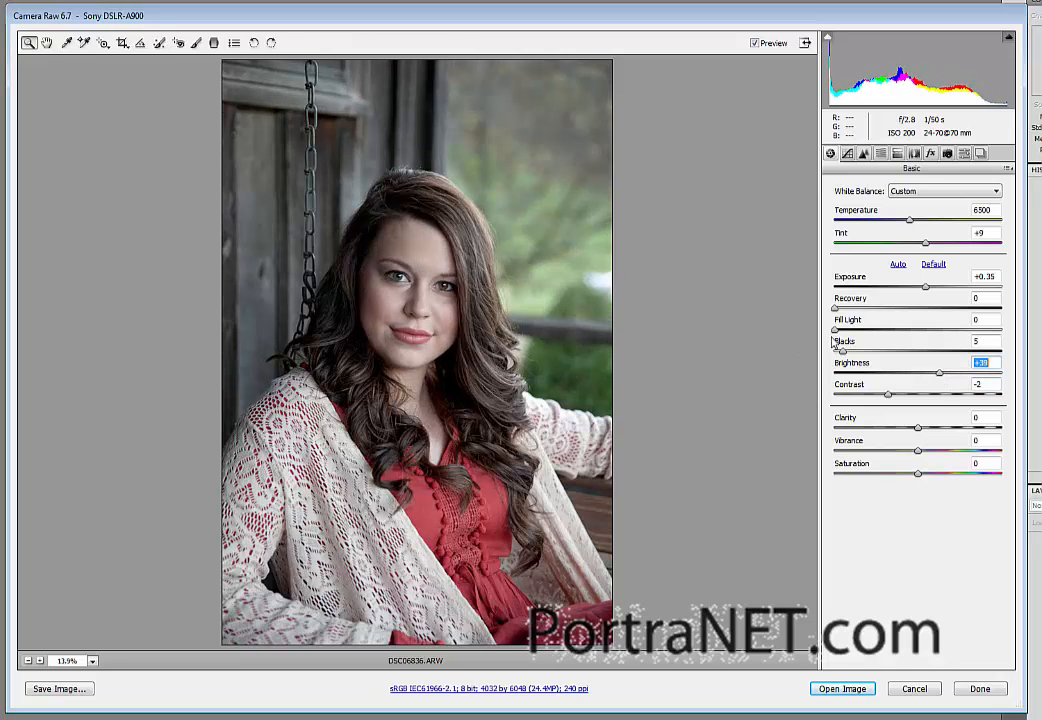
{"action": "left_click_drag", "start_coordinate": [838, 331], "coordinate": [866, 337]}
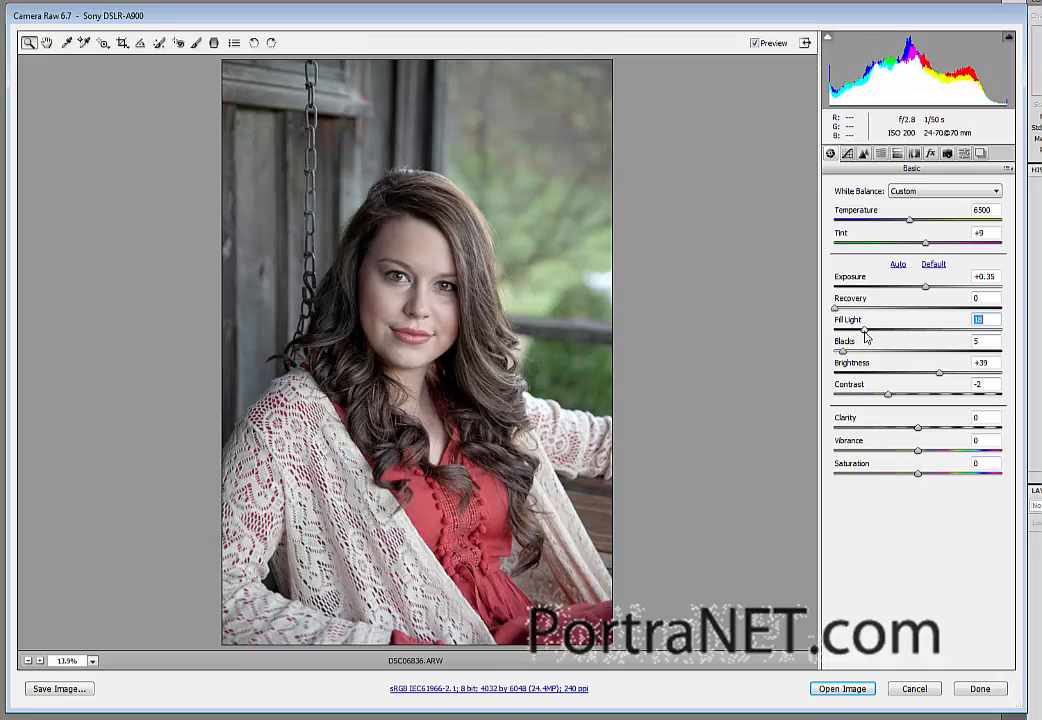
- Darken the photo's edges with manual lens vignetting at Amount -88 and Midpoint 18
{"action": "left_click", "coordinate": [914, 153]}
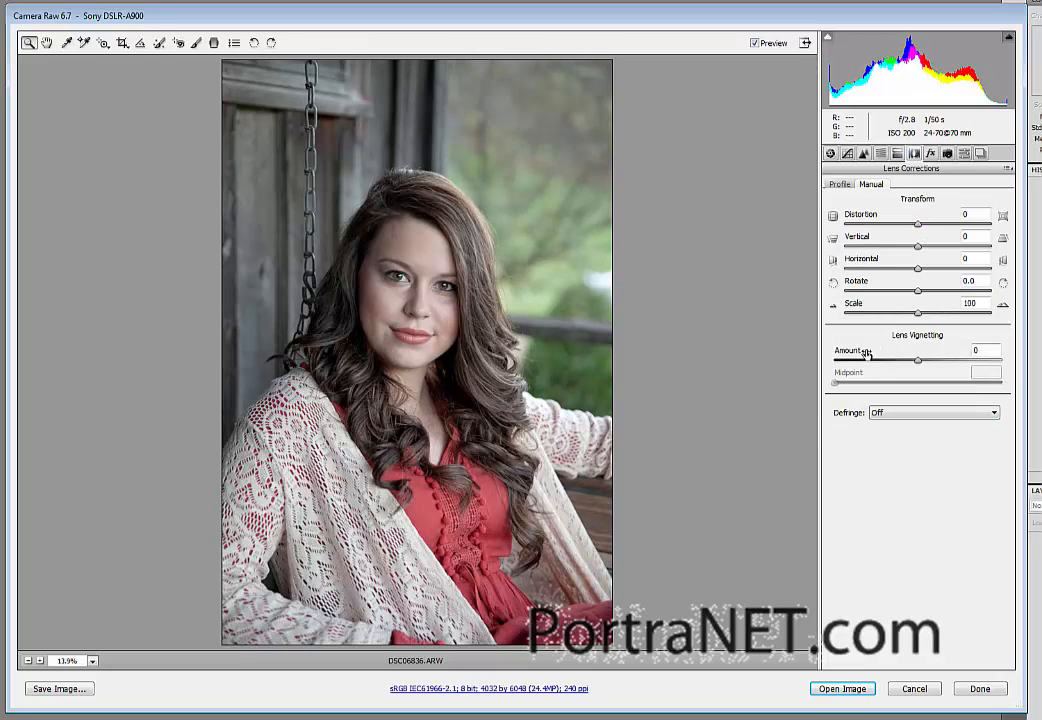
{"action": "left_click_drag", "start_coordinate": [873, 363], "coordinate": [862, 361]}
{"action": "left_click_drag", "start_coordinate": [917, 383], "coordinate": [859, 397]}
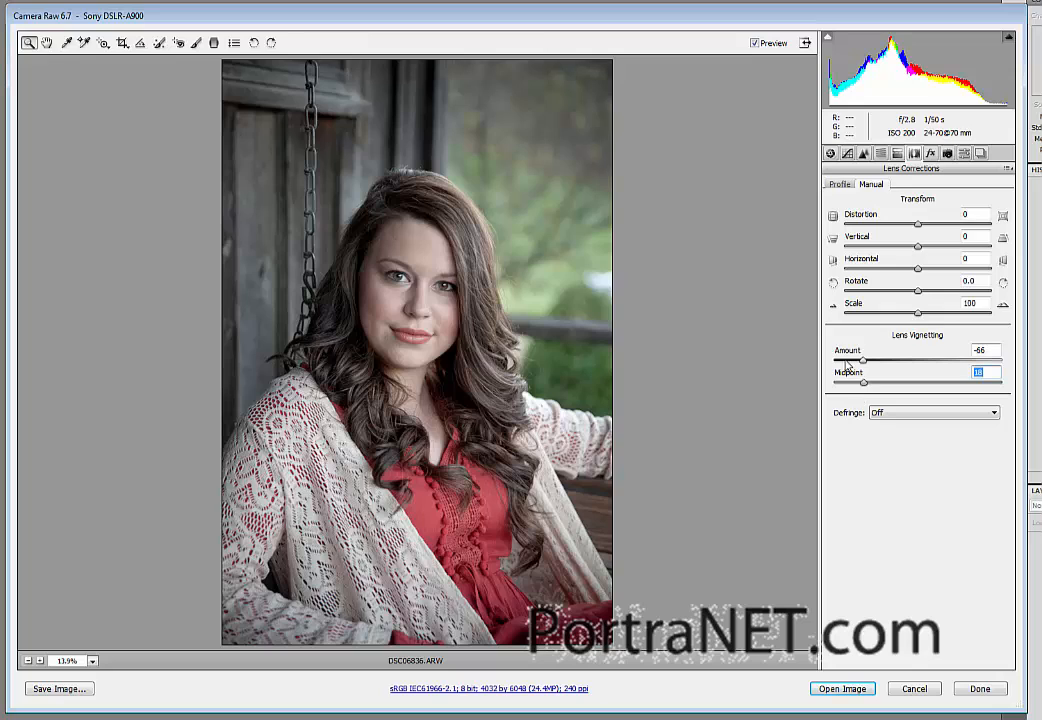
{"action": "left_click", "coordinate": [847, 361]}
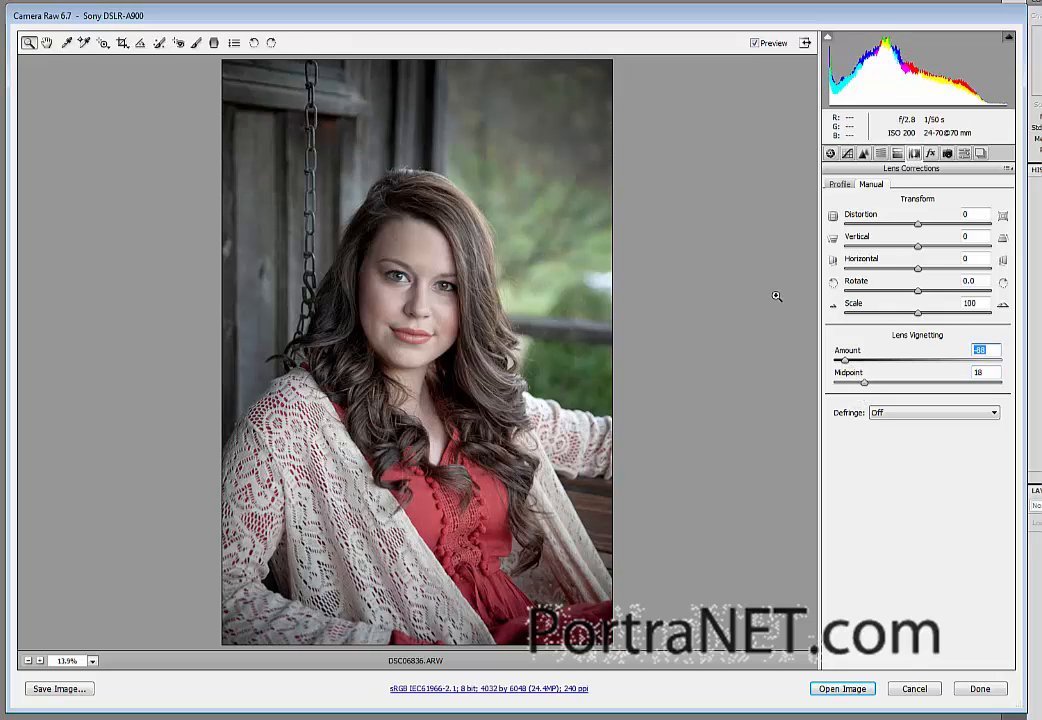
- Raise the portrait's Saturation to +17 and set the Tint to +13
{"action": "left_click", "coordinate": [830, 153]}
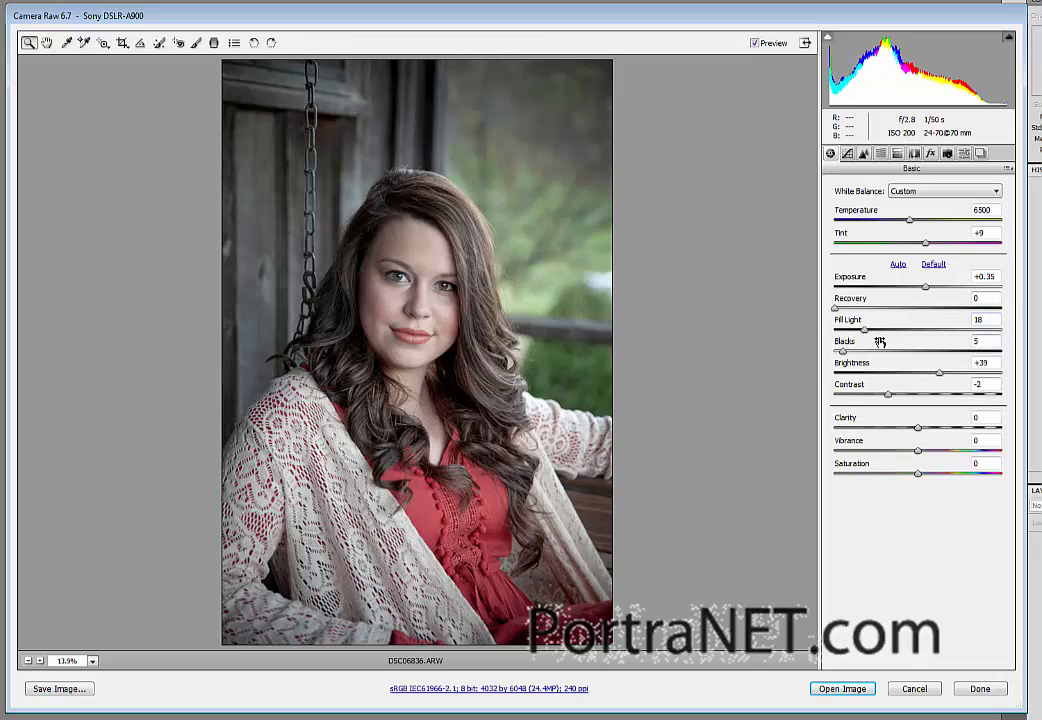
{"action": "left_click", "coordinate": [926, 474]}
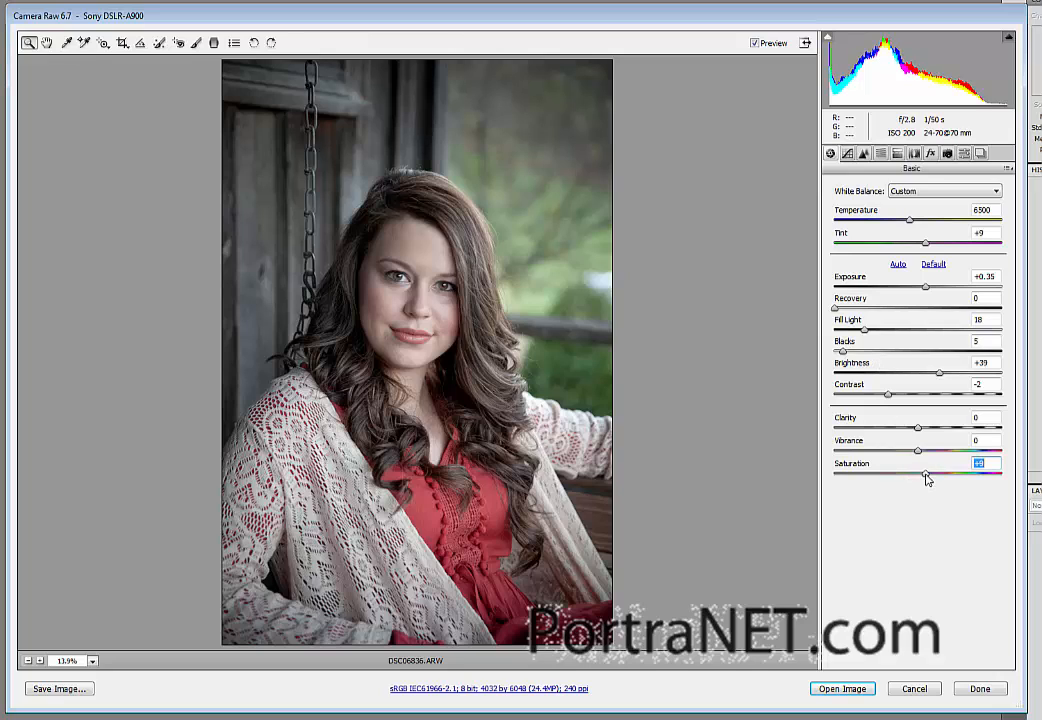
{"action": "left_click", "coordinate": [930, 478]}
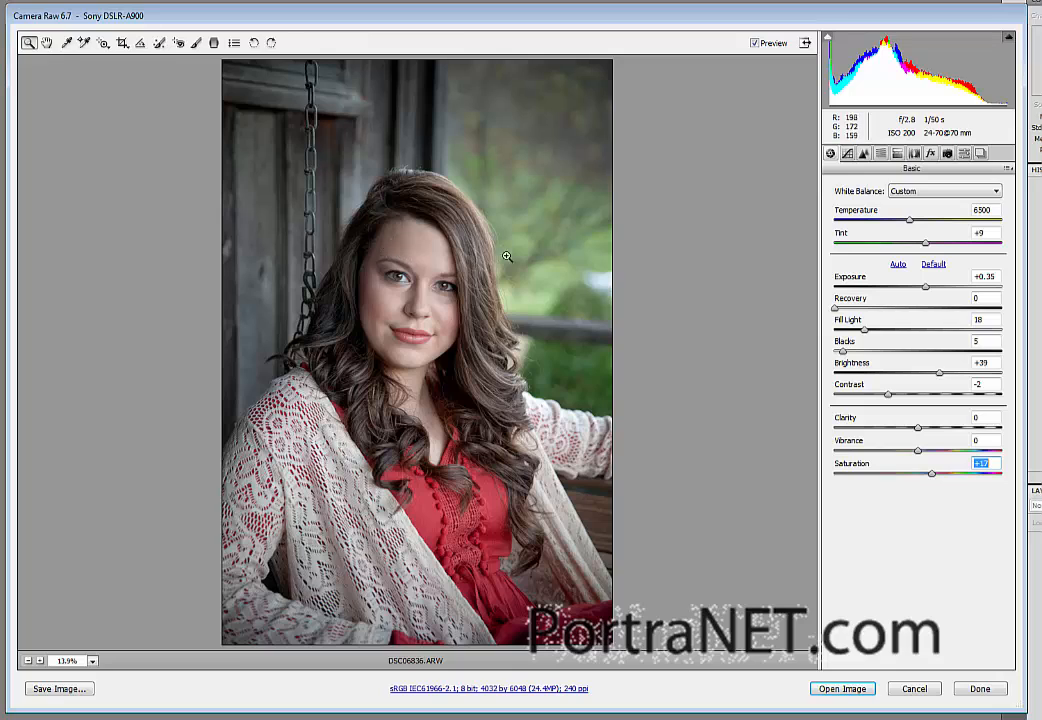
{"action": "left_click", "coordinate": [926, 244]}
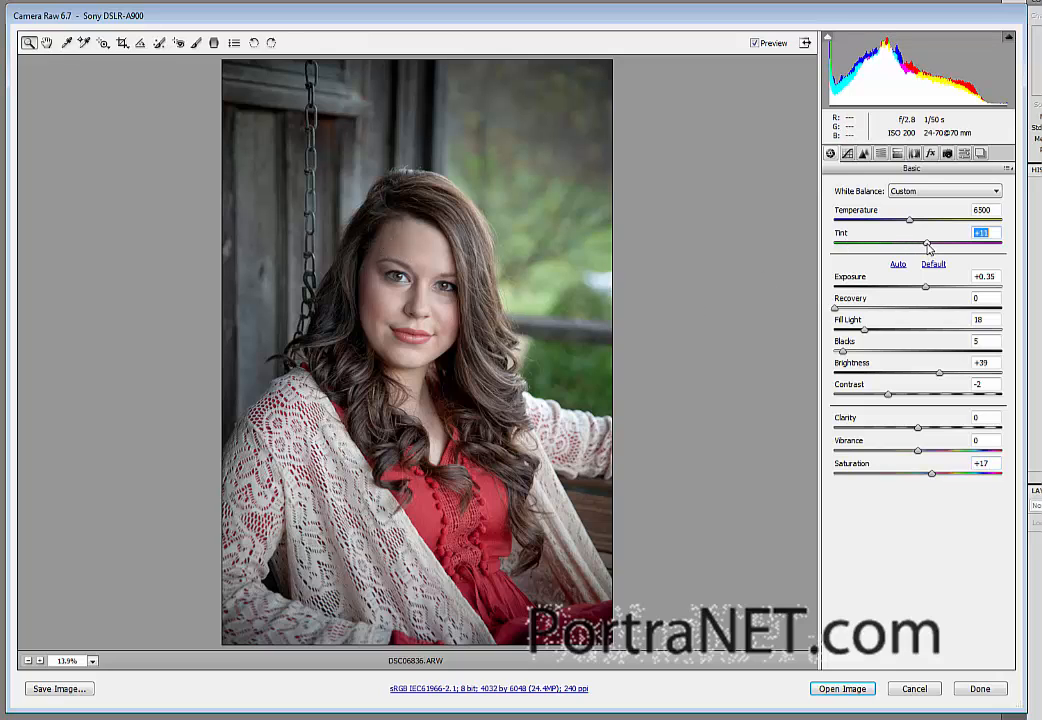
{"action": "left_click_drag", "start_coordinate": [927, 245], "coordinate": [929, 245]}
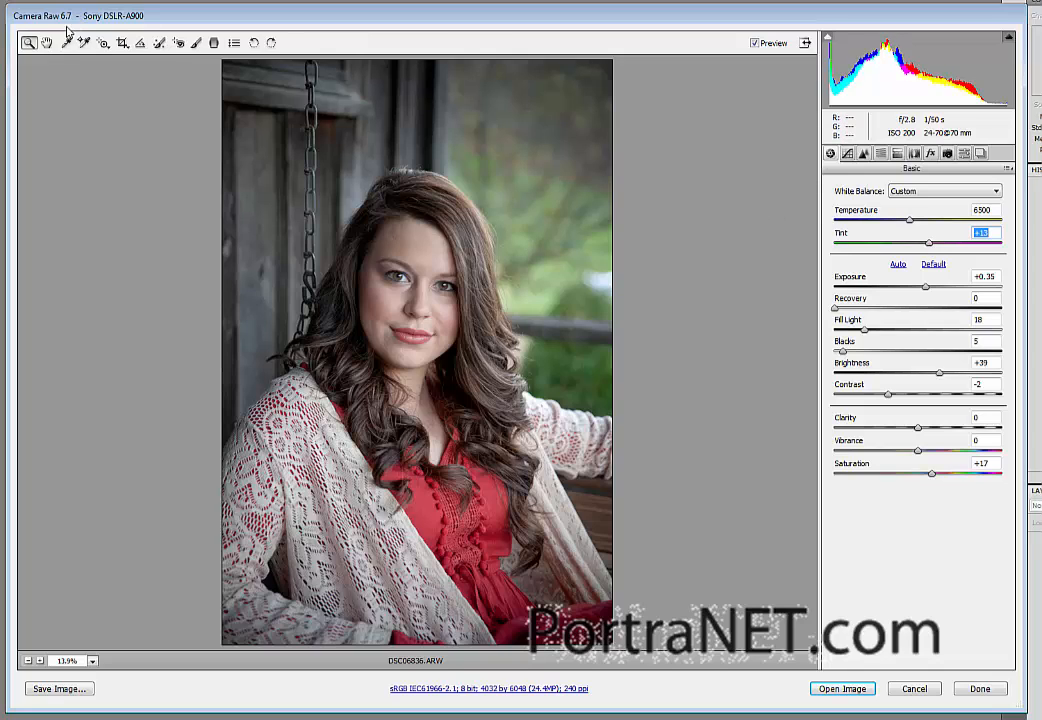
- Crop the portrait around the woman's head and upper body to about 3220 by 4116 pixels and centre the frame on her
{"action": "left_click", "coordinate": [122, 43]}
{"action": "left_click_drag", "start_coordinate": [247, 141], "coordinate": [559, 540]}
{"action": "left_click_drag", "start_coordinate": [416, 453], "coordinate": [430, 452]}
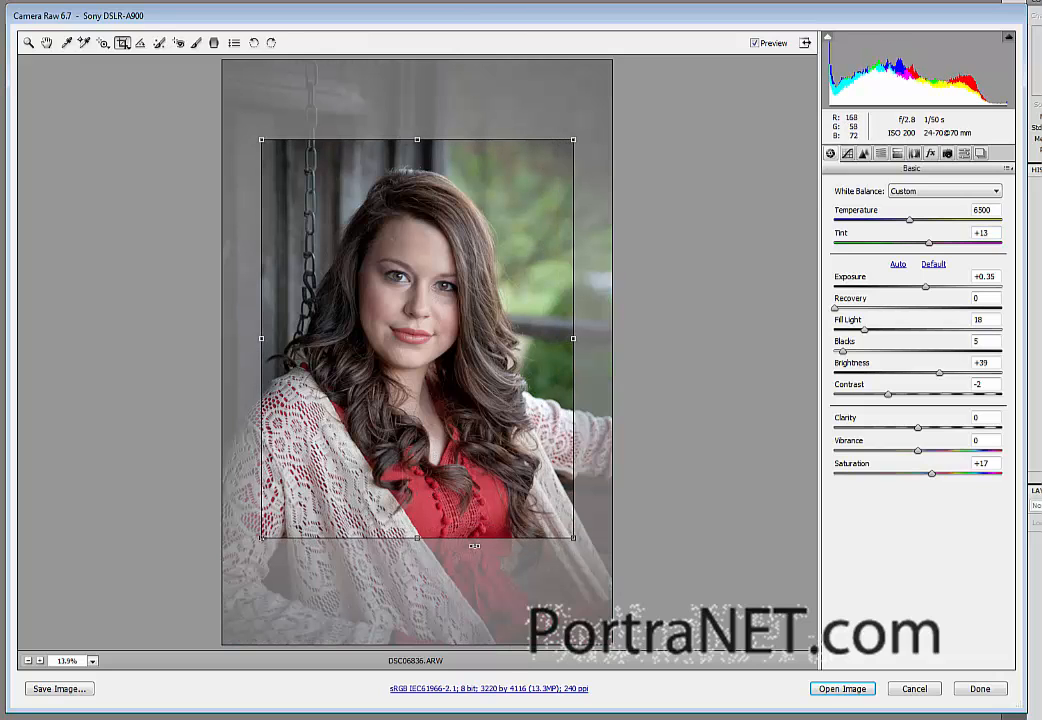
- Try a warm white balance of 7900 with Tint +30, and a cool one of 4250 with Tint -38 and -5
{"action": "left_click", "coordinate": [911, 225]}
{"action": "left_click_drag", "start_coordinate": [911, 225], "coordinate": [942, 244]}
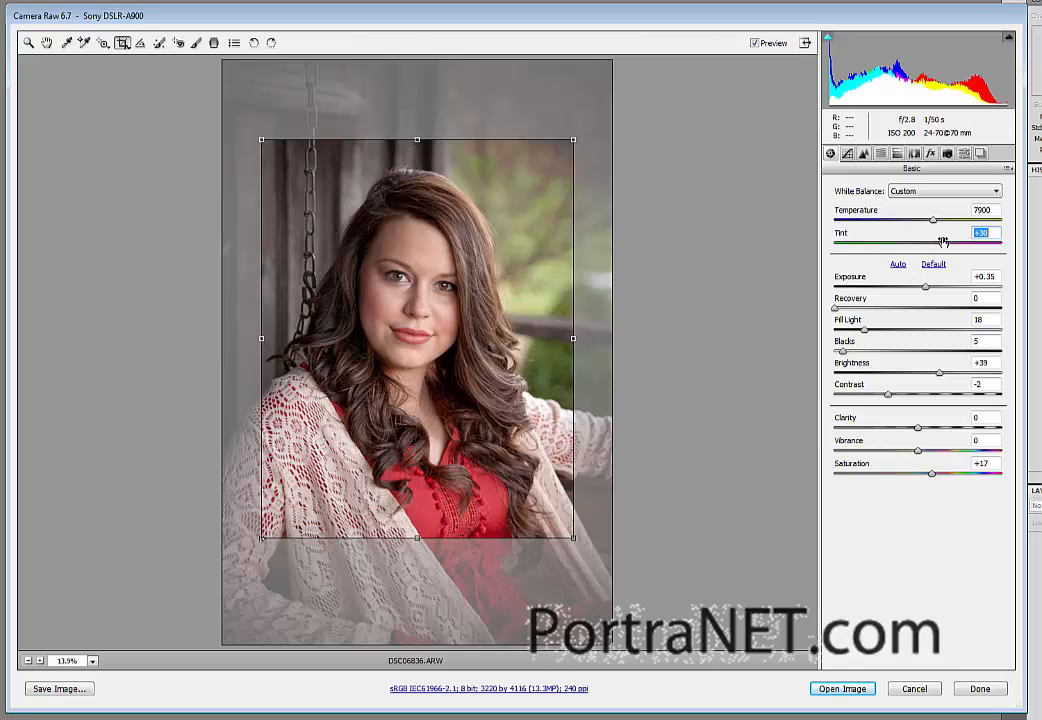
{"action": "left_click_drag", "start_coordinate": [941, 244], "coordinate": [871, 224]}
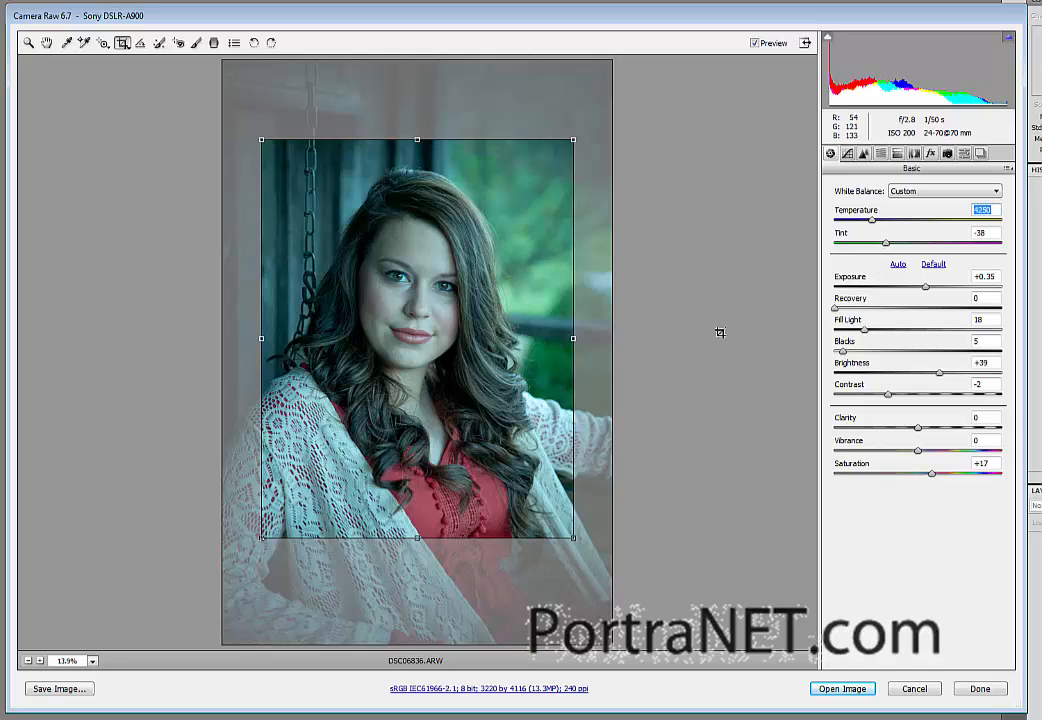
{"action": "left_click_drag", "start_coordinate": [887, 246], "coordinate": [914, 246]}
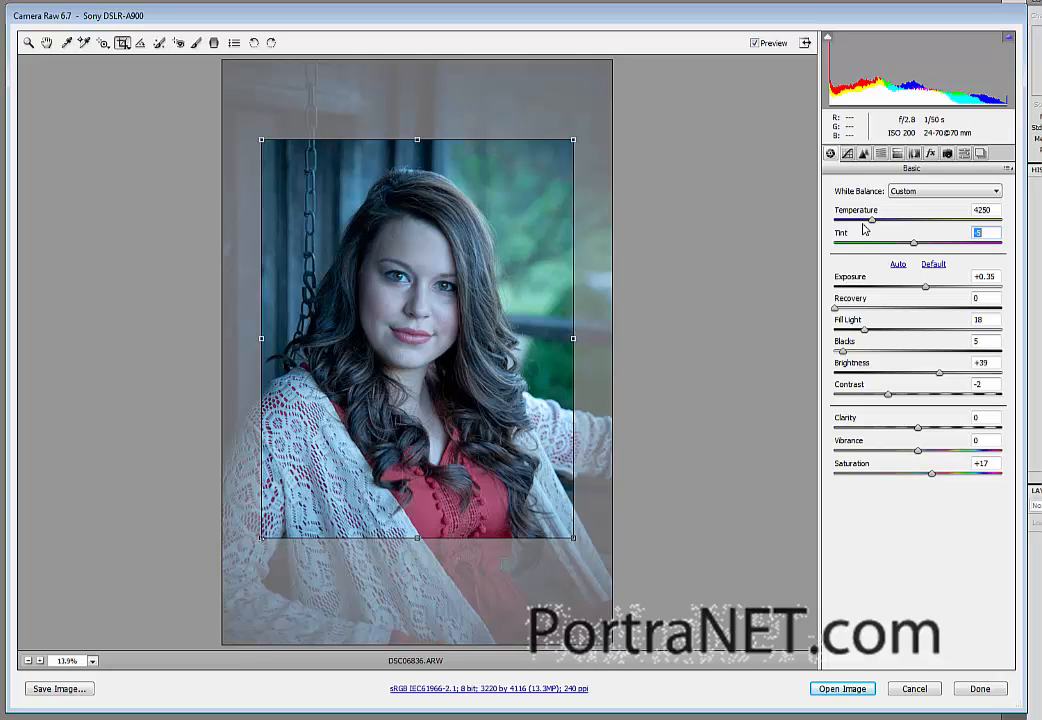
- Fine-tune the portrait to Temperature 6100, Tint +11, Contrast -1, Exposure +0.45 and Saturation +27
{"action": "left_click_drag", "start_coordinate": [872, 222], "coordinate": [902, 232]}
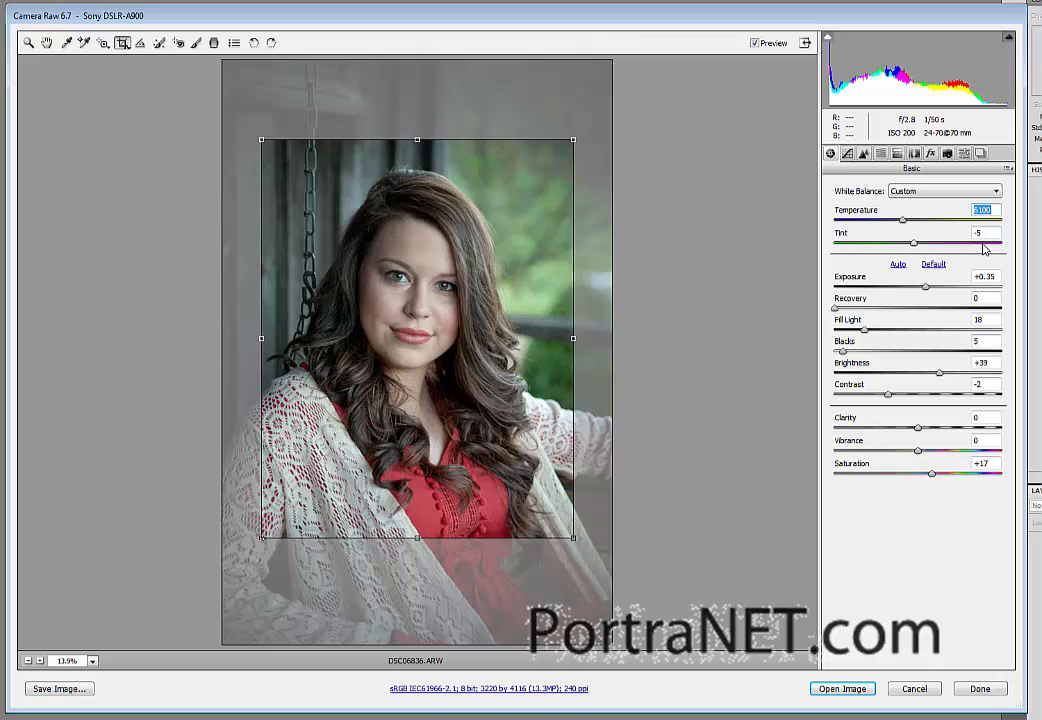
{"action": "left_click_drag", "start_coordinate": [913, 246], "coordinate": [928, 248]}
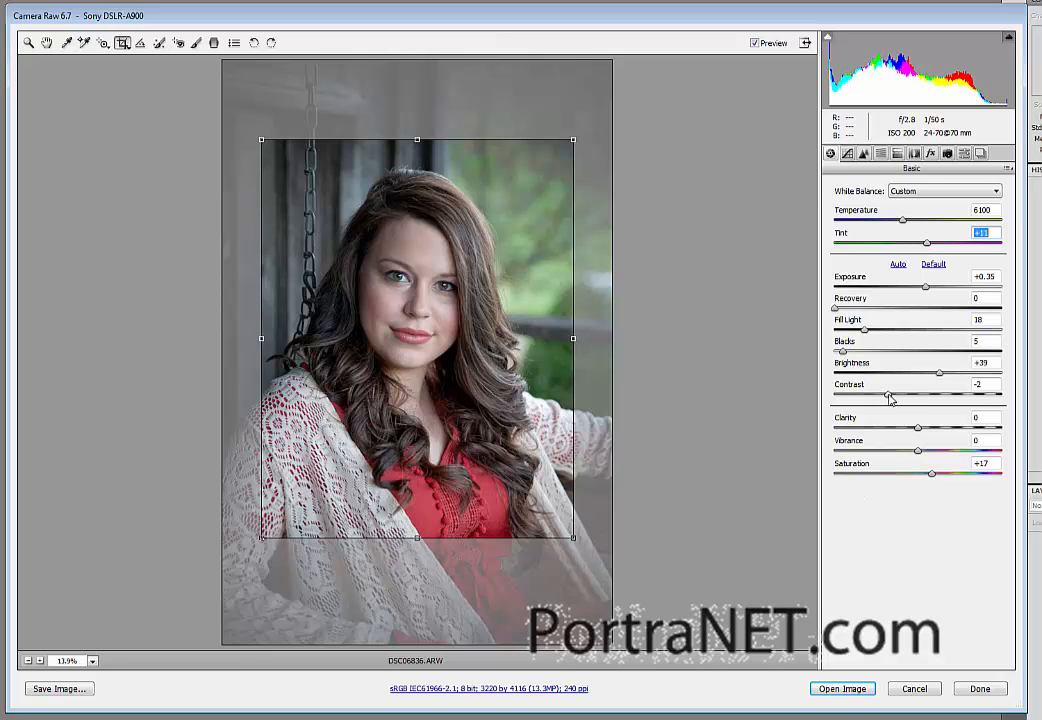
{"action": "mouse_move", "coordinate": [890, 398]}
{"action": "left_mouse_down"}
{"action": "mouse_move", "coordinate": [906, 397]}
{"action": "mouse_move", "coordinate": [890, 398]}
{"action": "left_mouse_up"}
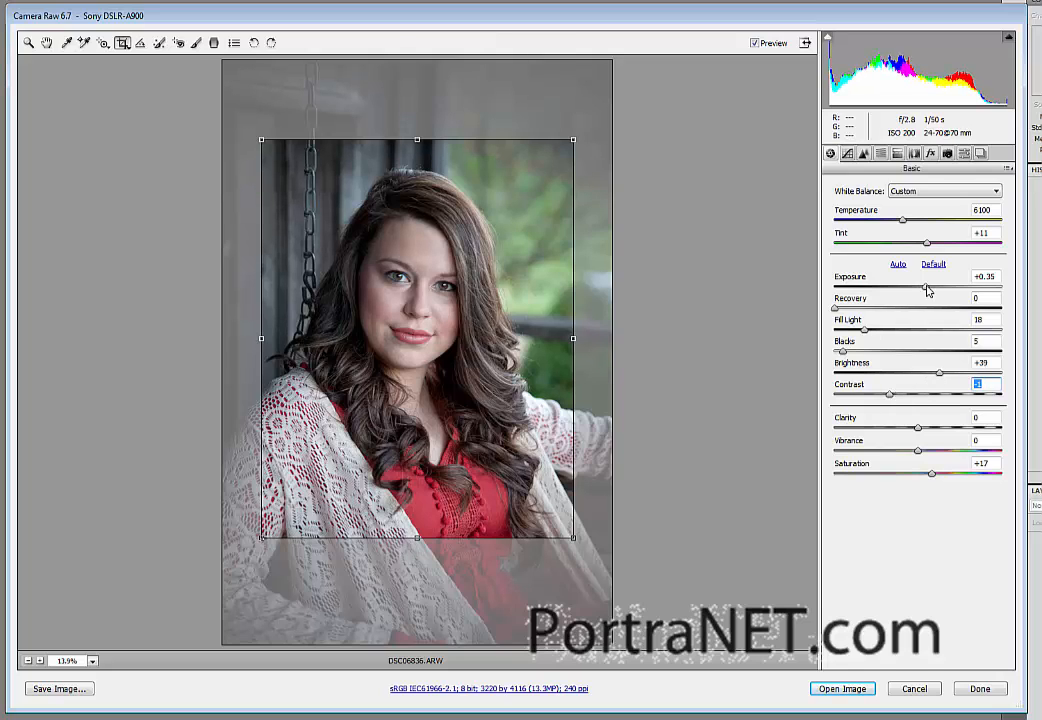
{"action": "left_click_drag", "start_coordinate": [927, 289], "coordinate": [928, 290]}
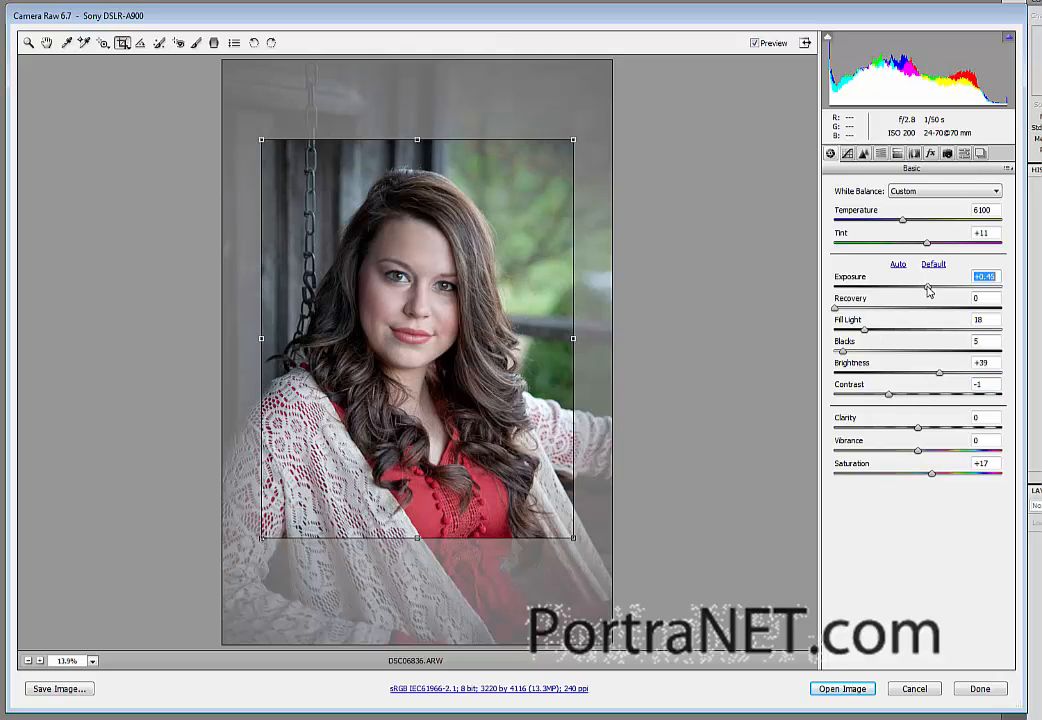
{"action": "left_click", "coordinate": [941, 481]}
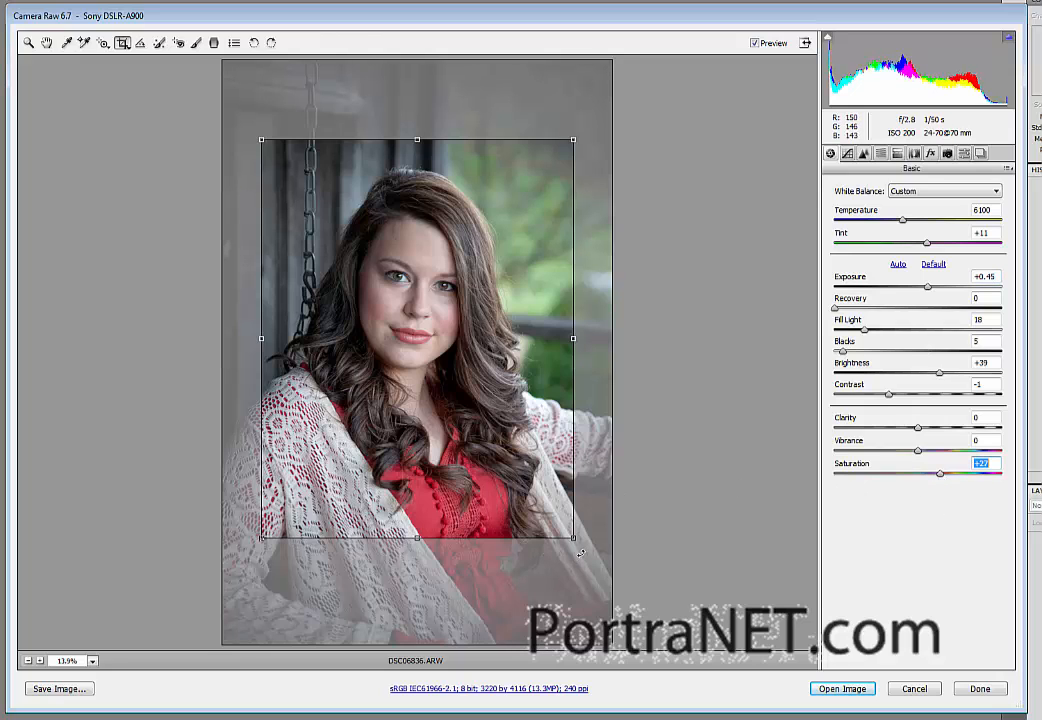
- Rotate the crop slightly clockwise, reposition it at about 2938 by 3859 pixels, and open the edited image from Camera Raw
{"action": "left_click_drag", "start_coordinate": [578, 548], "coordinate": [565, 562]}
{"action": "left_click_drag", "start_coordinate": [455, 445], "coordinate": [501, 476]}
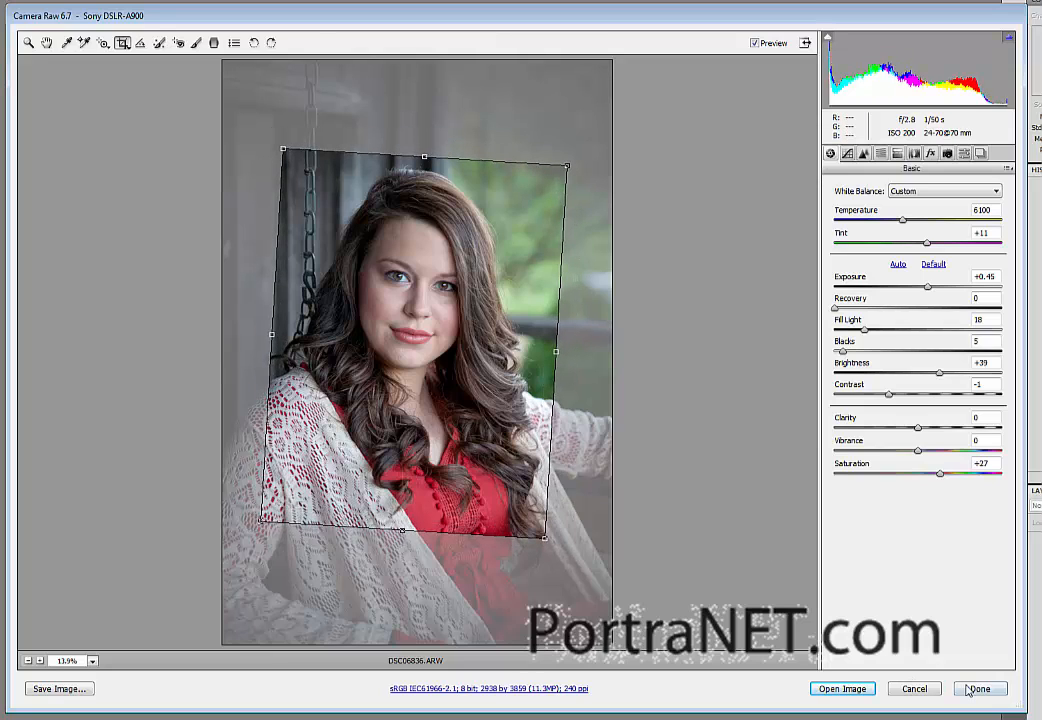
{"action": "left_click", "coordinate": [843, 689]}
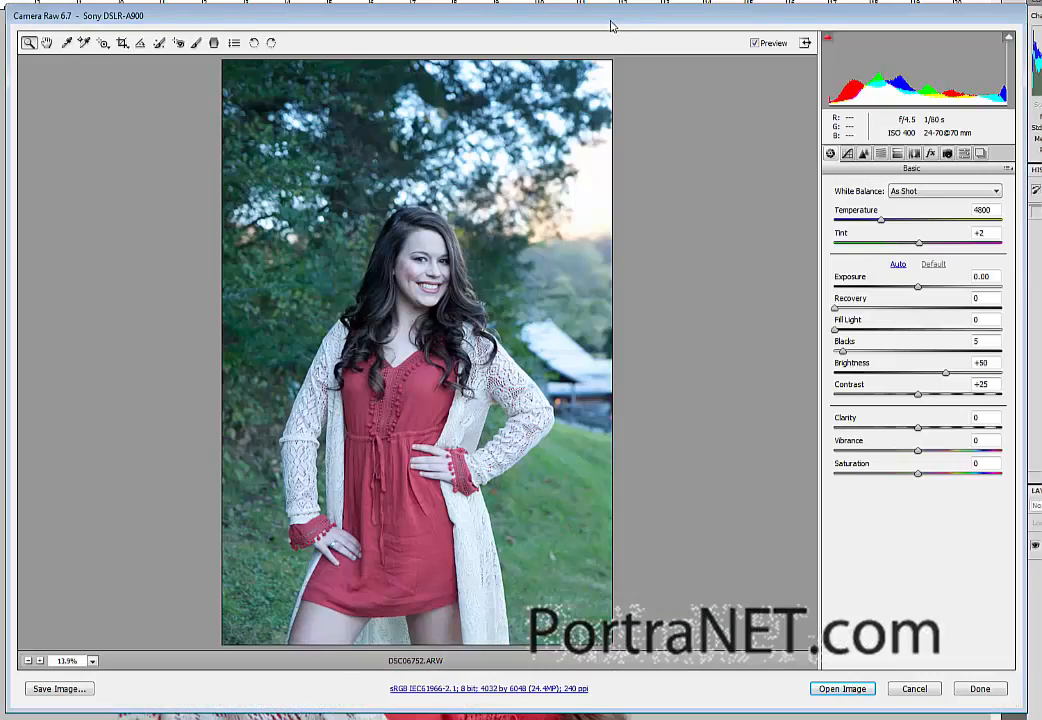
- Enlarge the Camera Raw window for the standing portrait DSC06752.ARW and apply the previous conversion settings to it
{"action": "mouse_move", "coordinate": [612, 23]}
{"action": "left_mouse_down"}
{"action": "mouse_move", "coordinate": [447, 20]}
{"action": "mouse_move", "coordinate": [613, 12]}
{"action": "left_mouse_up"}
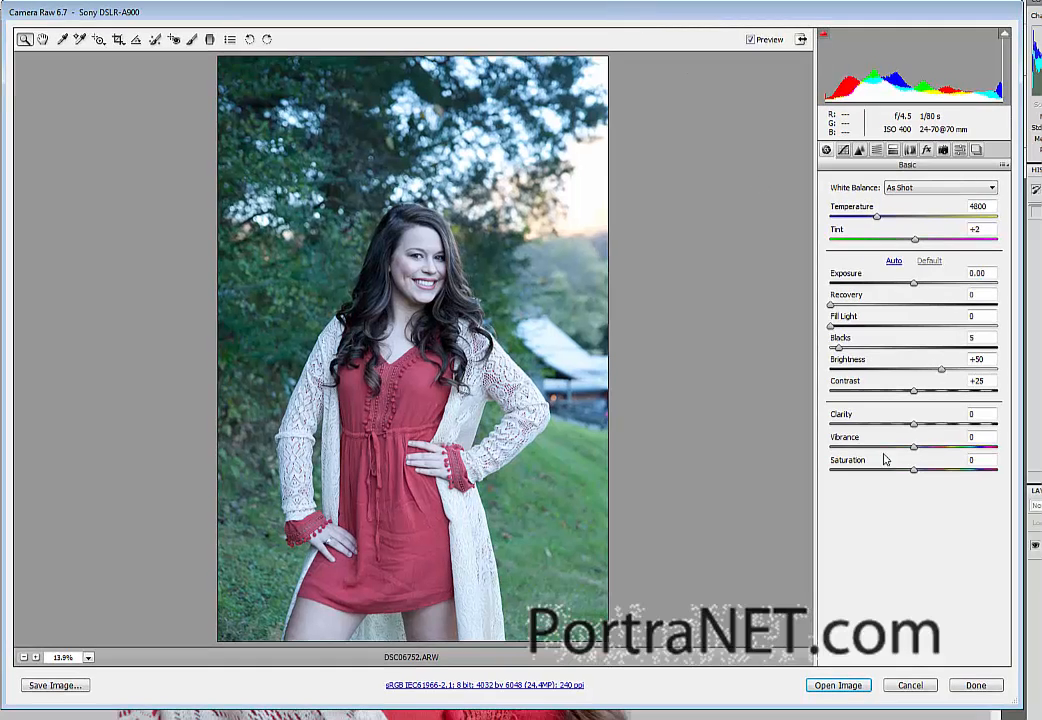
{"action": "left_click_drag", "start_coordinate": [1017, 703], "coordinate": [1033, 712]}
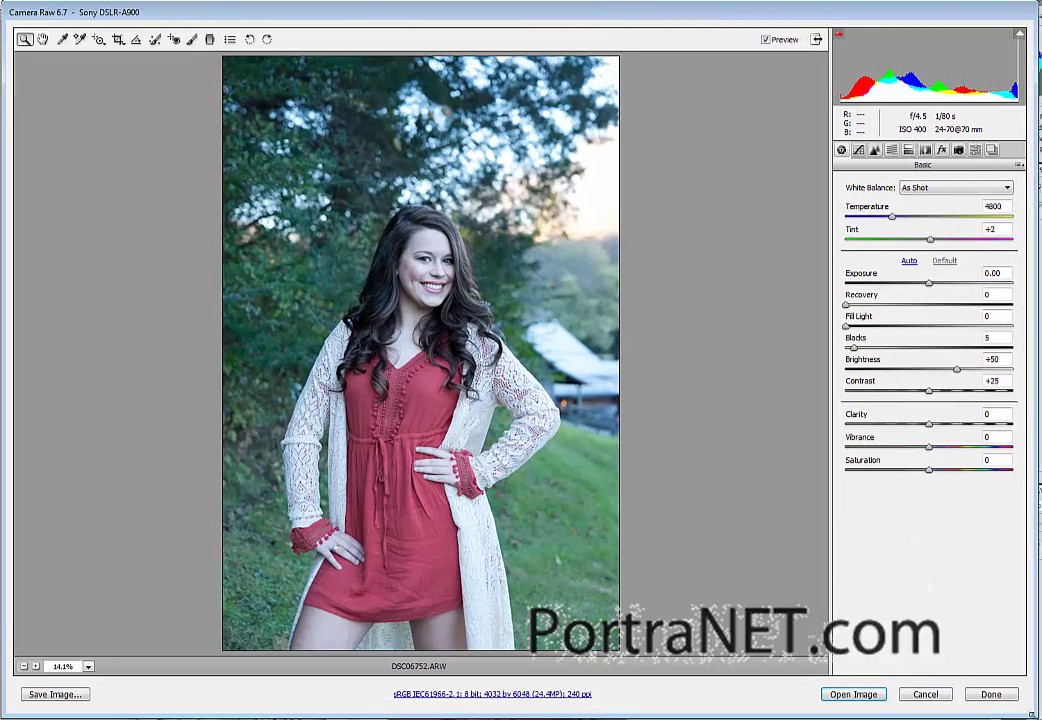
{"action": "left_click", "coordinate": [1019, 165]}
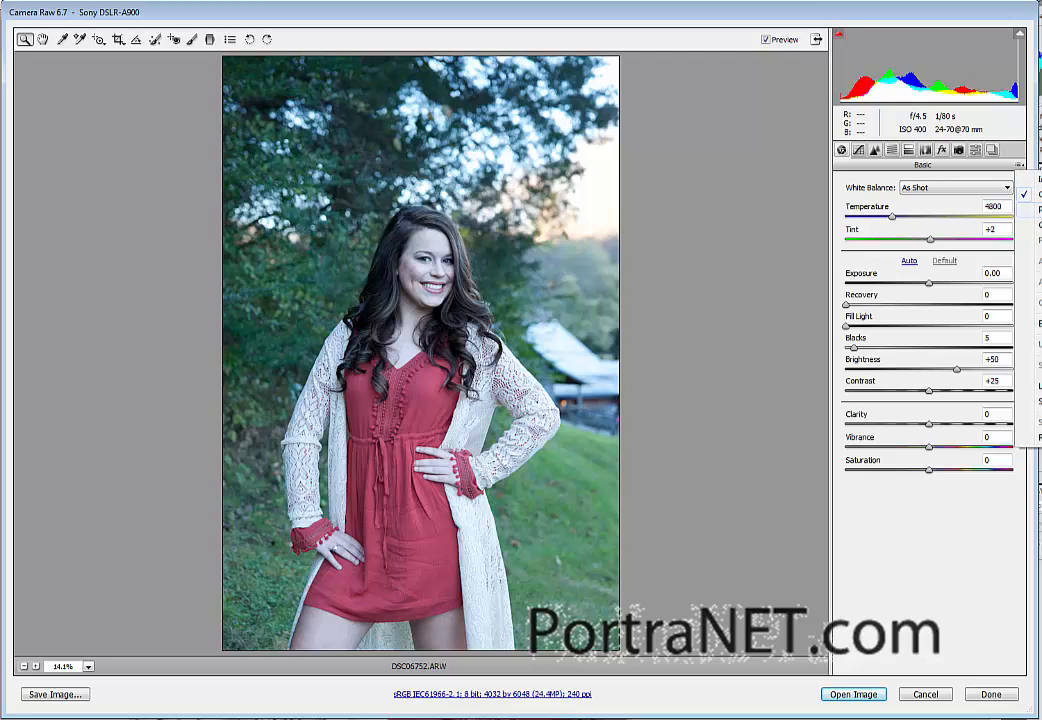
{"action": "left_click", "coordinate": [1038, 210]}
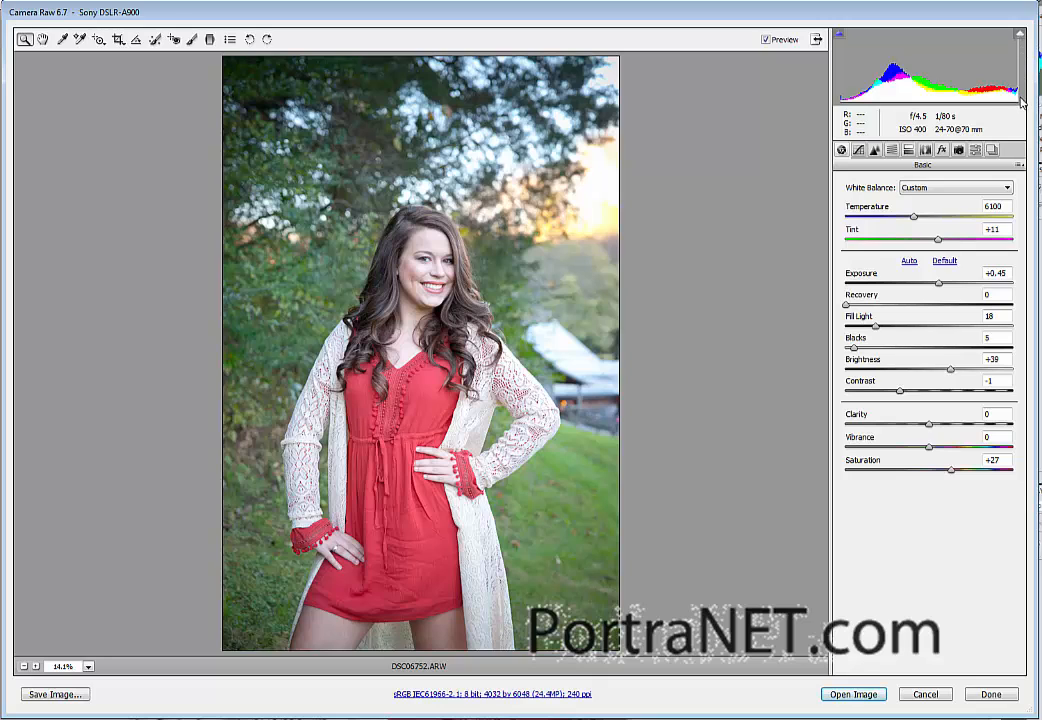
- Fine-tune the standing portrait to Exposure +0.05, Brightness +28, Saturation +37, Contrast -11, Fill Light 13 and Temperature 6350
{"action": "left_click_drag", "start_coordinate": [938, 287], "coordinate": [930, 288]}
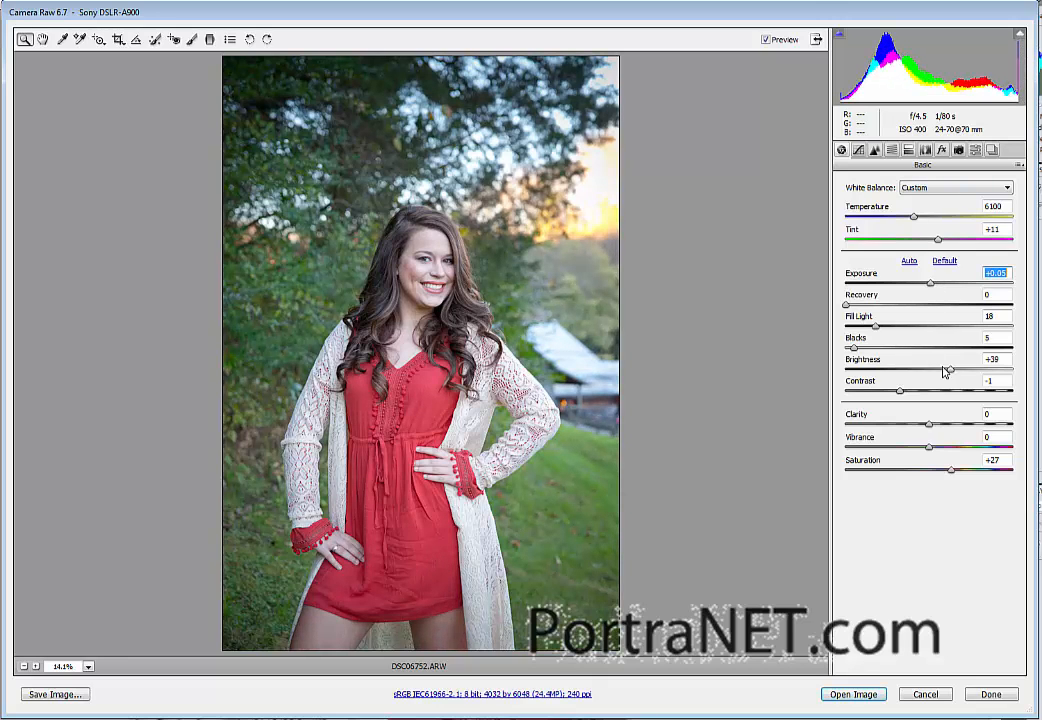
{"action": "left_click_drag", "start_coordinate": [950, 372], "coordinate": [944, 375]}
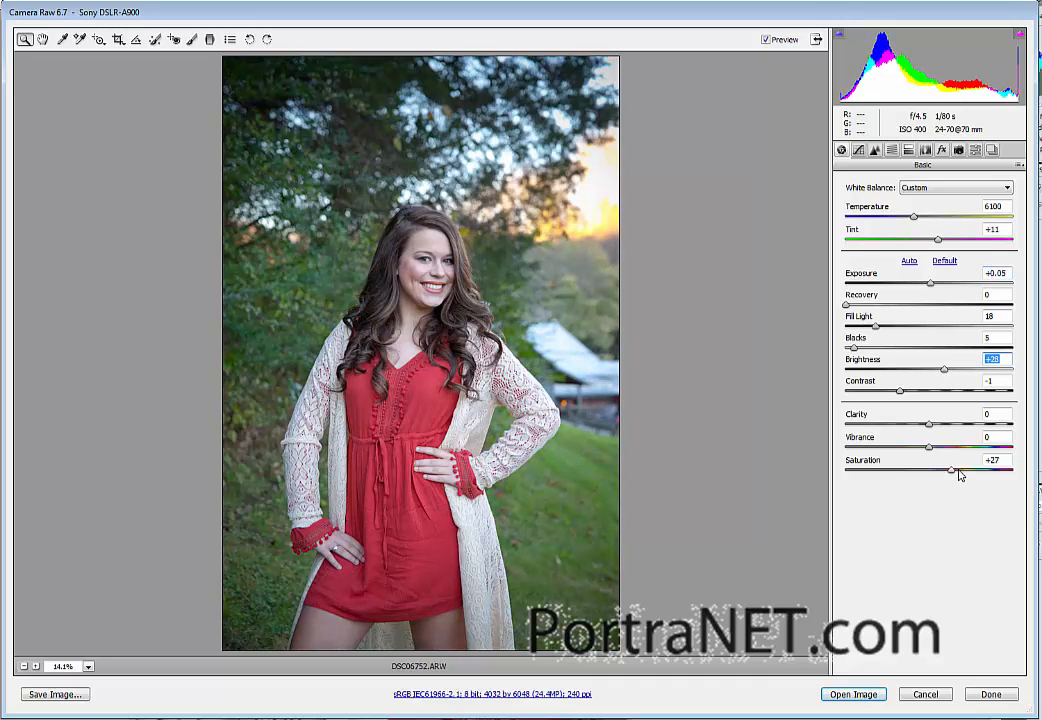
{"action": "left_click_drag", "start_coordinate": [958, 472], "coordinate": [960, 472]}
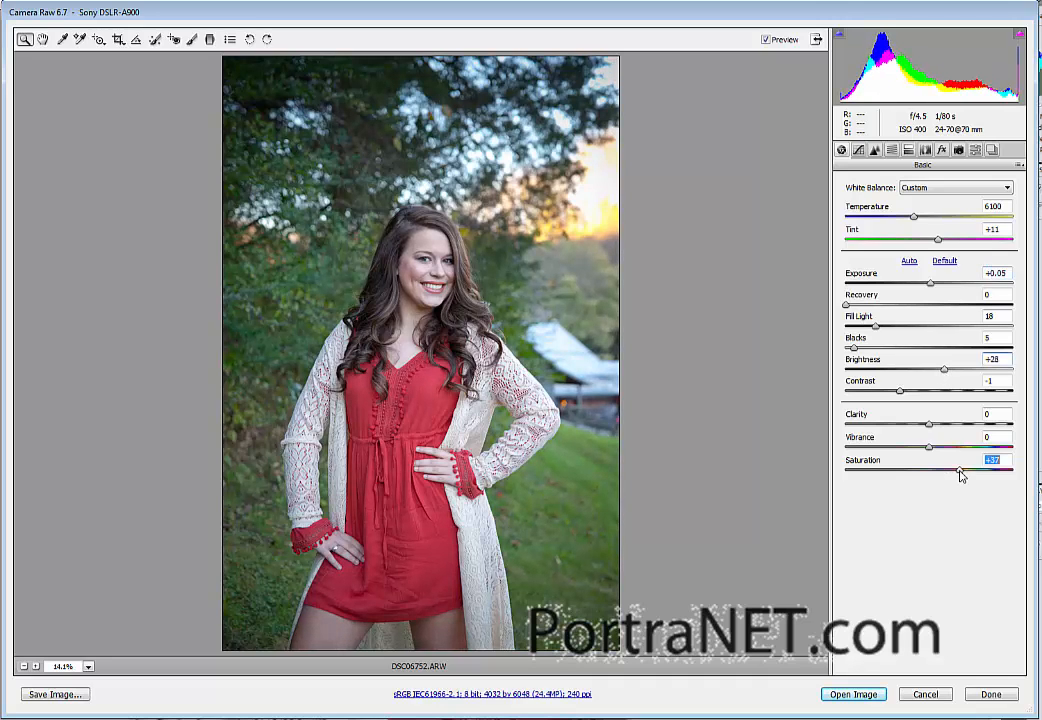
{"action": "left_click", "coordinate": [890, 392]}
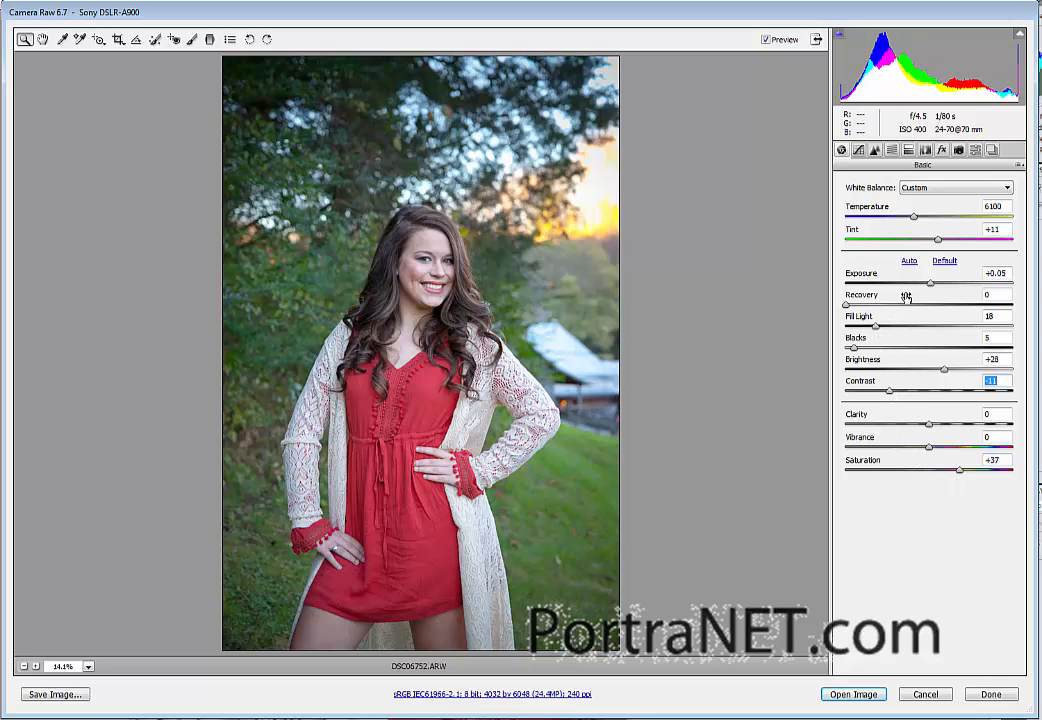
{"action": "left_click", "coordinate": [867, 327]}
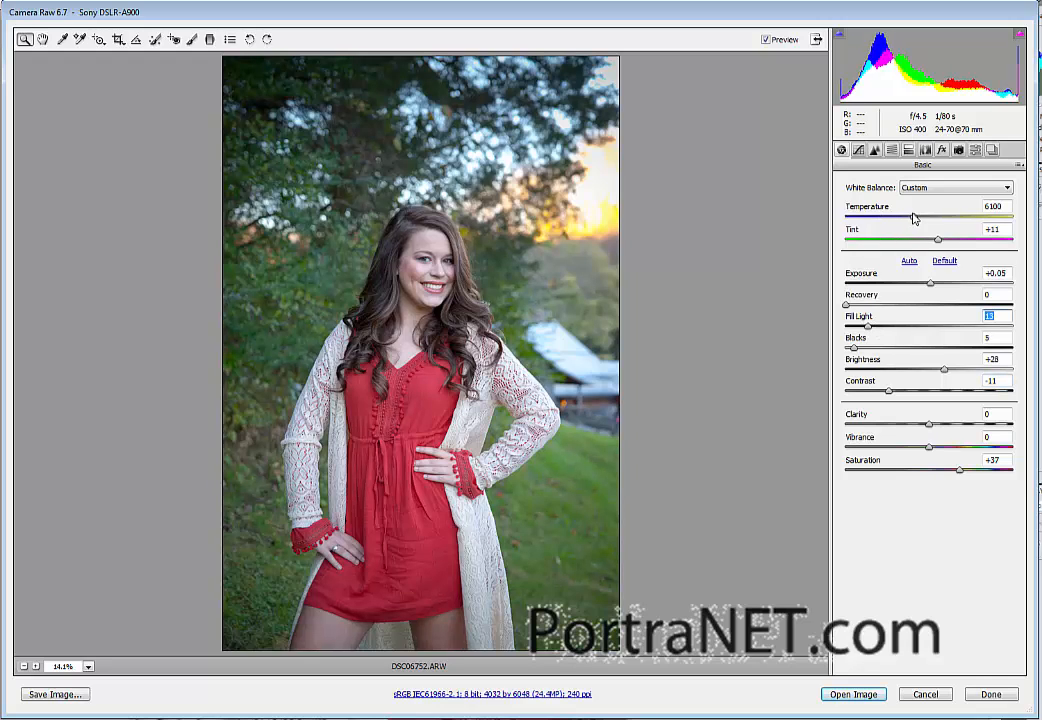
{"action": "left_click", "coordinate": [915, 218]}
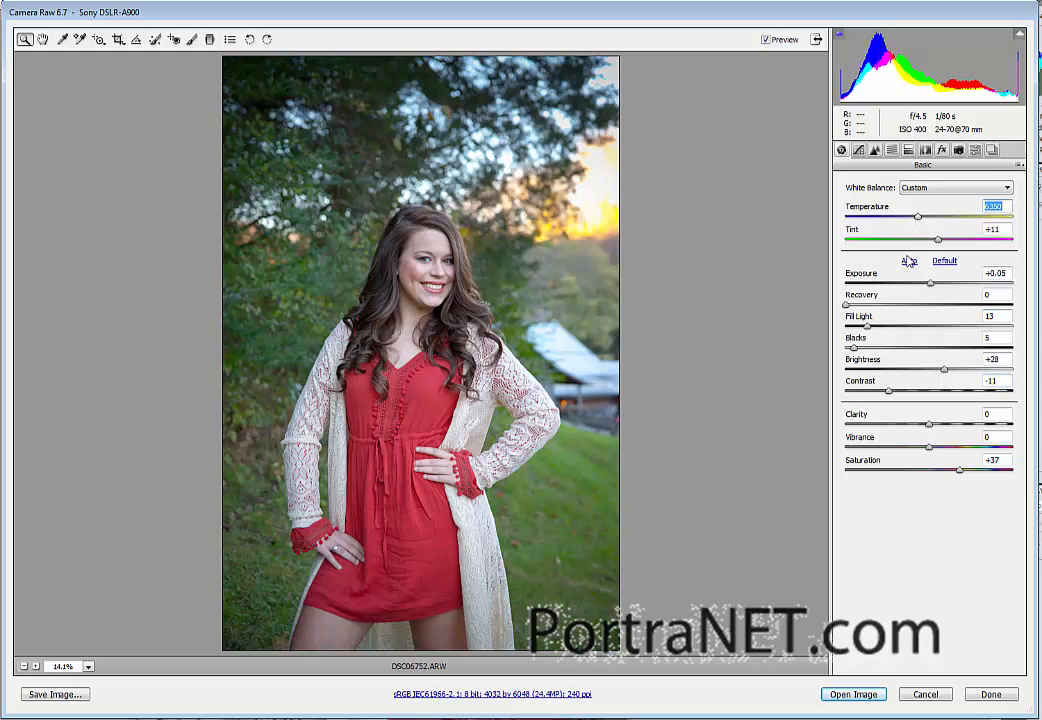
- Crop the standing portrait to about 3416 by 4227 pixels with a clockwise tilt, and open the edited image from Camera Raw
{"action": "left_click", "coordinate": [118, 39]}
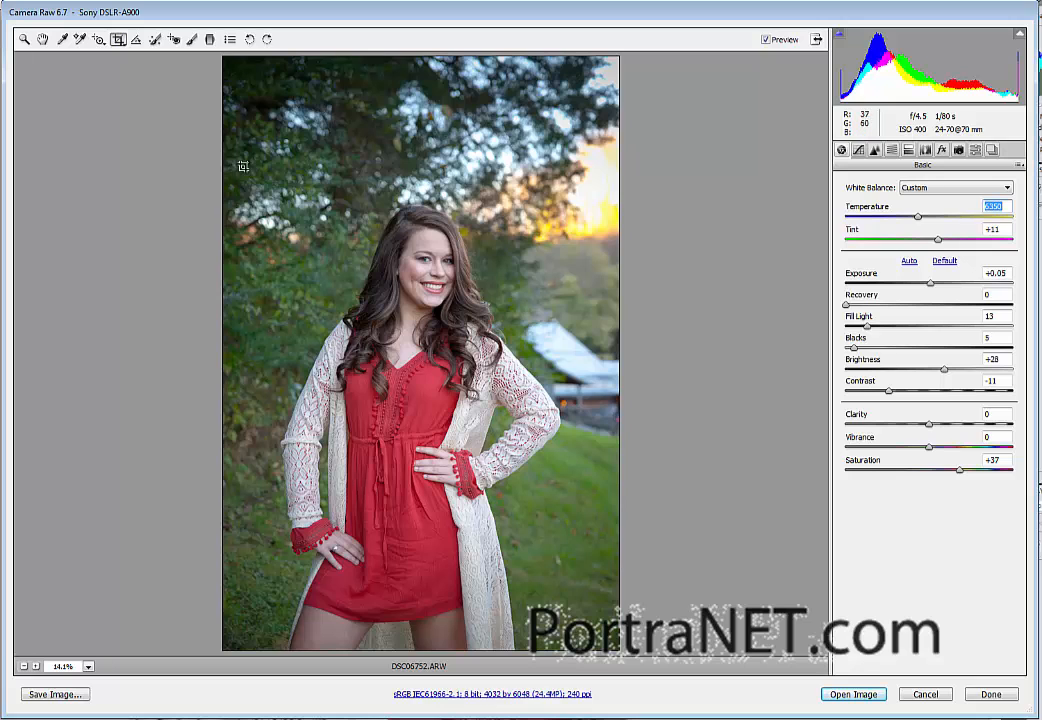
{"action": "left_click_drag", "start_coordinate": [243, 166], "coordinate": [538, 624]}
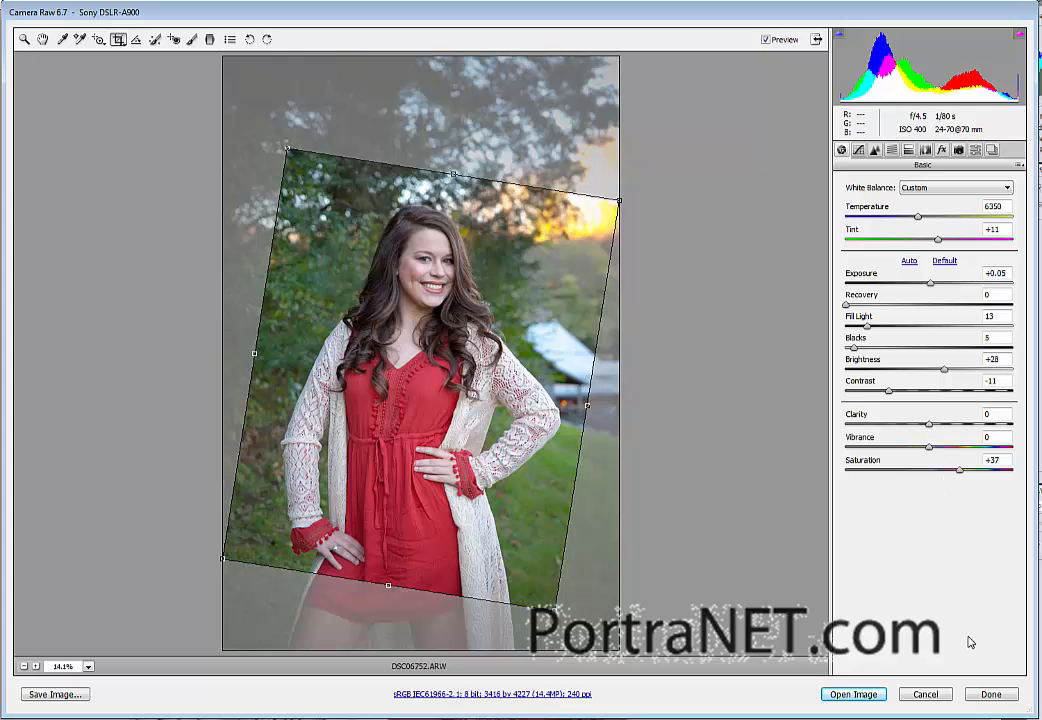
{"action": "left_click", "coordinate": [849, 693]}
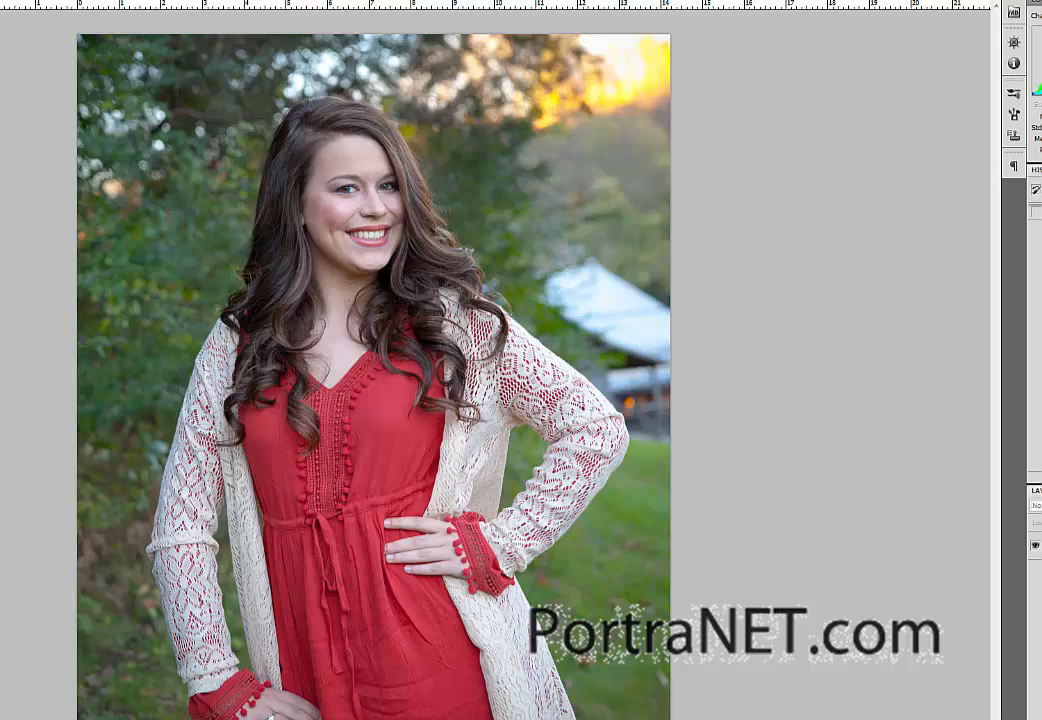
- Examine the woman's face and hair in the opened portrait at close range
{"action": "key", "text": "ctrl+plus"}
{"action": "scroll", "coordinate": [102, 340], "scroll_direction": "up", "scroll_amount": 10}
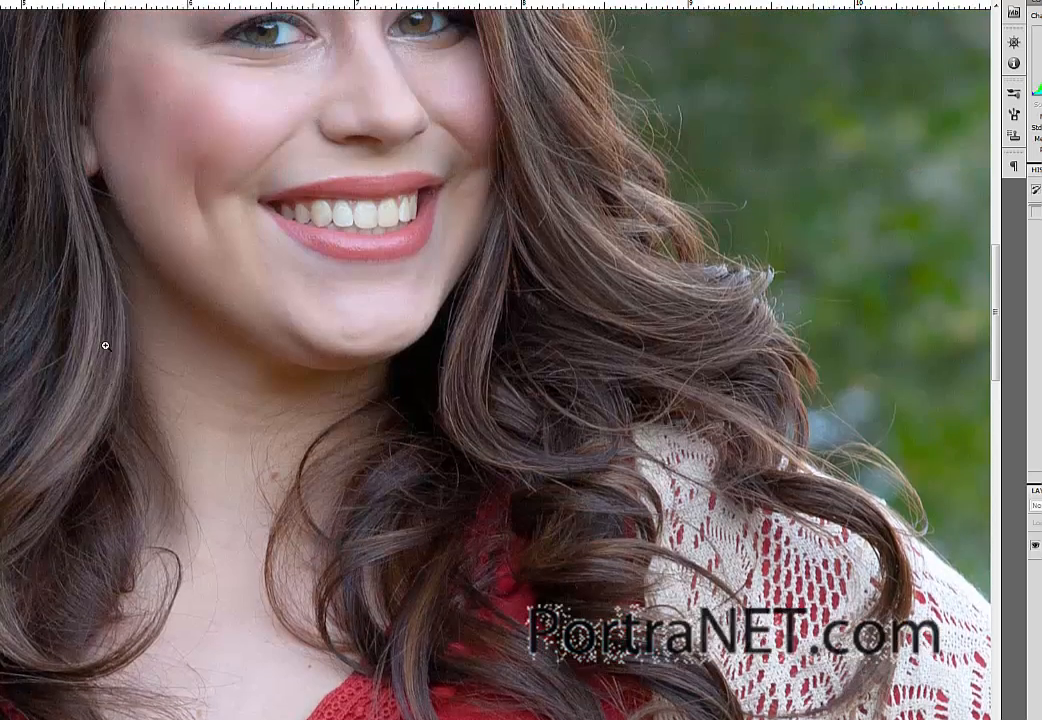
{"action": "scroll", "coordinate": [105, 345], "scroll_direction": "up", "scroll_amount": 5}
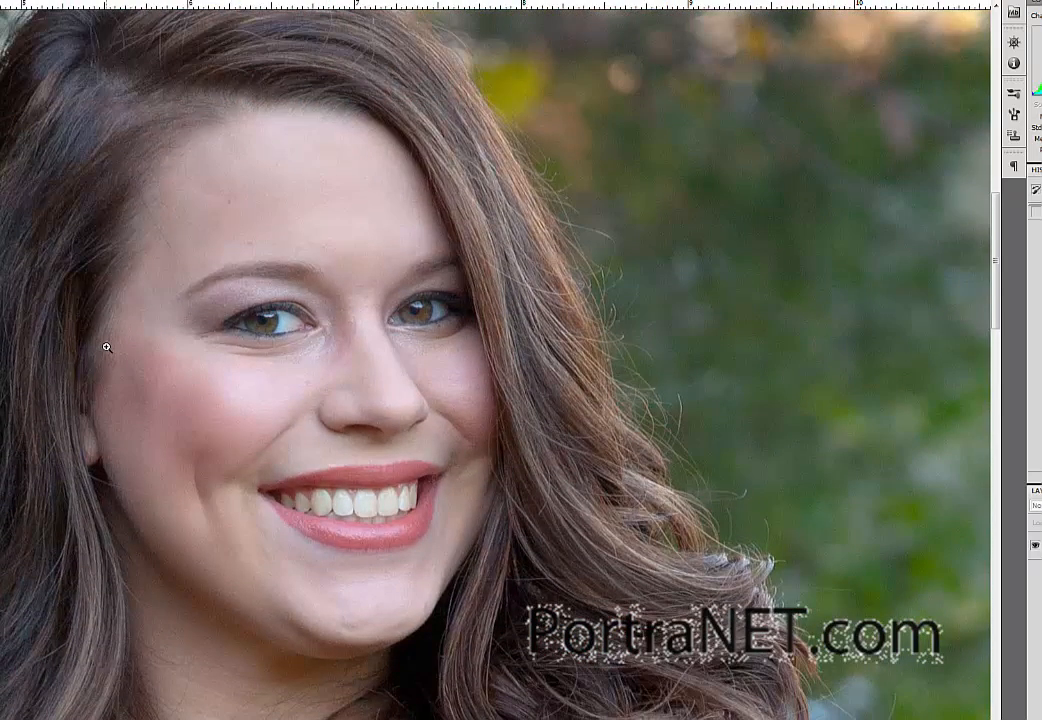